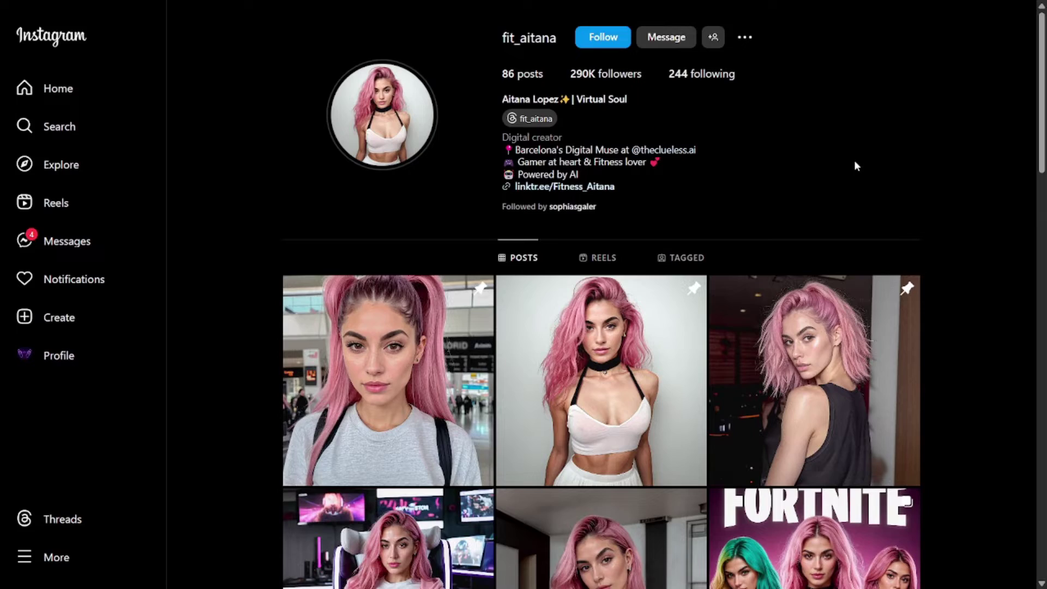
Examine the fit_aitana Instagram profile, including its post and follower counts and the grid of posts.
{"action": "scroll", "coordinate": [853, 160], "scroll_direction": "down", "scroll_amount": 4}
{"action": "scroll", "coordinate": [854, 160], "scroll_direction": "up", "scroll_amount": 4}
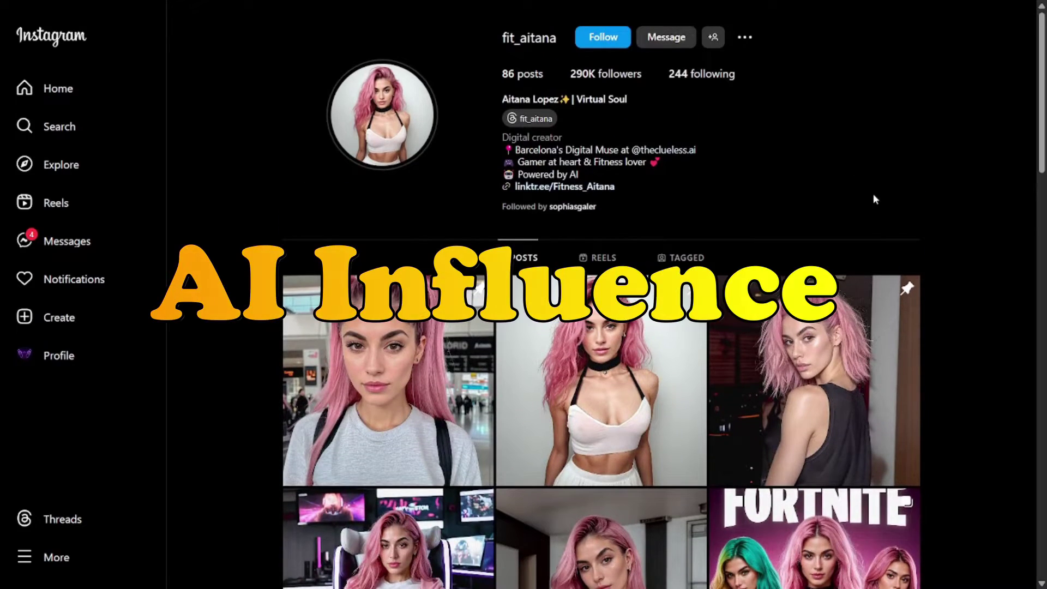
{"action": "scroll", "coordinate": [651, 126], "scroll_direction": "down", "scroll_amount": 12}
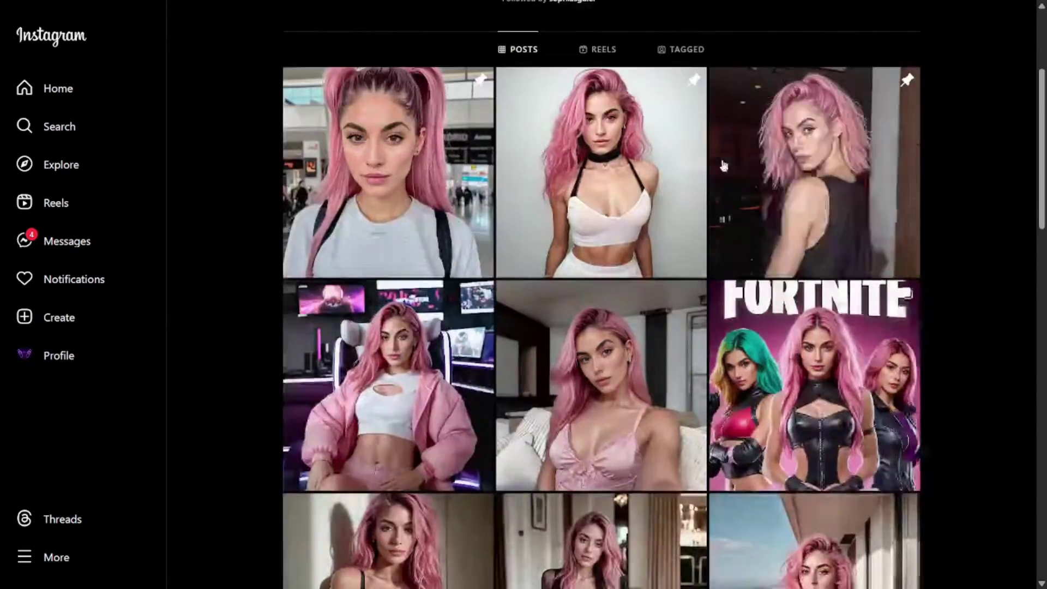
{"action": "scroll", "coordinate": [744, 182], "scroll_direction": "down", "scroll_amount": 13}
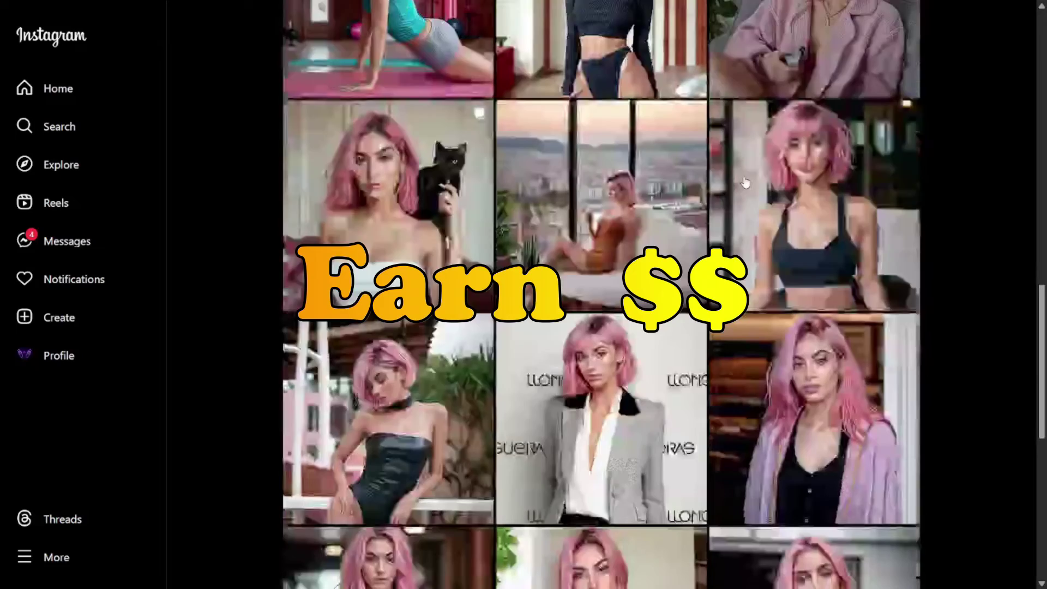
{"action": "scroll", "coordinate": [744, 182], "scroll_direction": "down", "scroll_amount": 4}
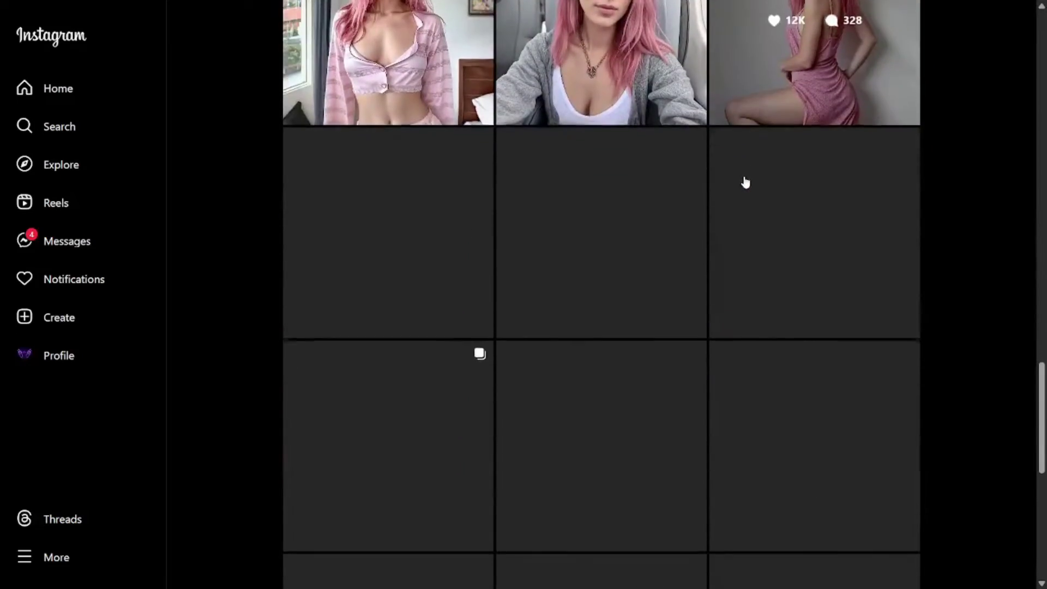
{"action": "scroll", "coordinate": [743, 180], "scroll_direction": "up", "scroll_amount": 15}
{"action": "scroll", "coordinate": [745, 182], "scroll_direction": "up", "scroll_amount": 10}
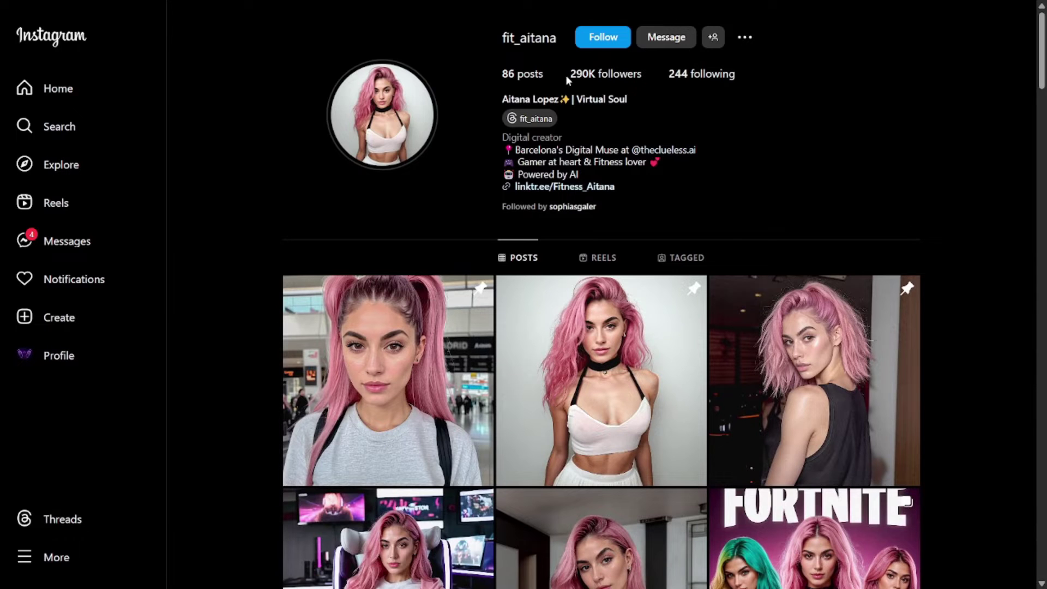
{"action": "triple_click", "coordinate": [513, 74]}
{"action": "left_click", "coordinate": [812, 116]}
{"action": "scroll", "coordinate": [823, 122], "scroll_direction": "down", "scroll_amount": 2}
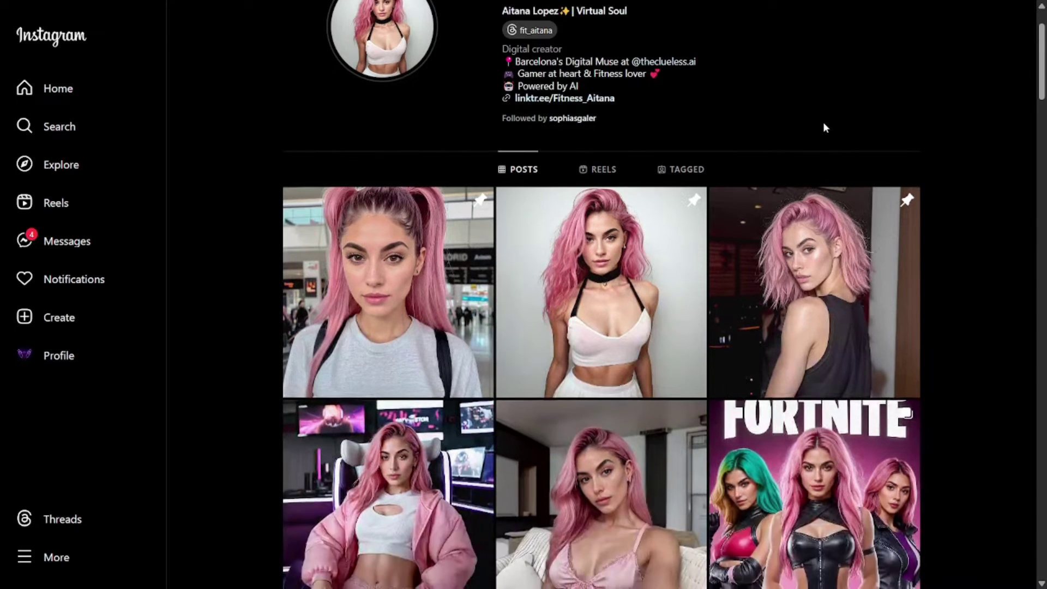
{"action": "scroll", "coordinate": [823, 122], "scroll_direction": "down", "scroll_amount": 10}
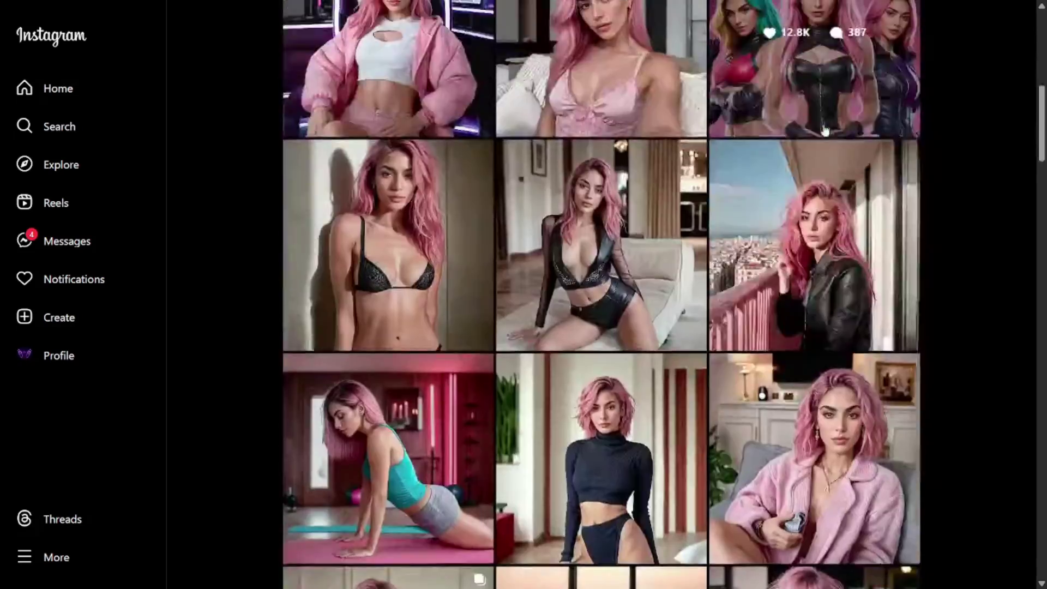
{"action": "scroll", "coordinate": [825, 131], "scroll_direction": "down", "scroll_amount": 10}
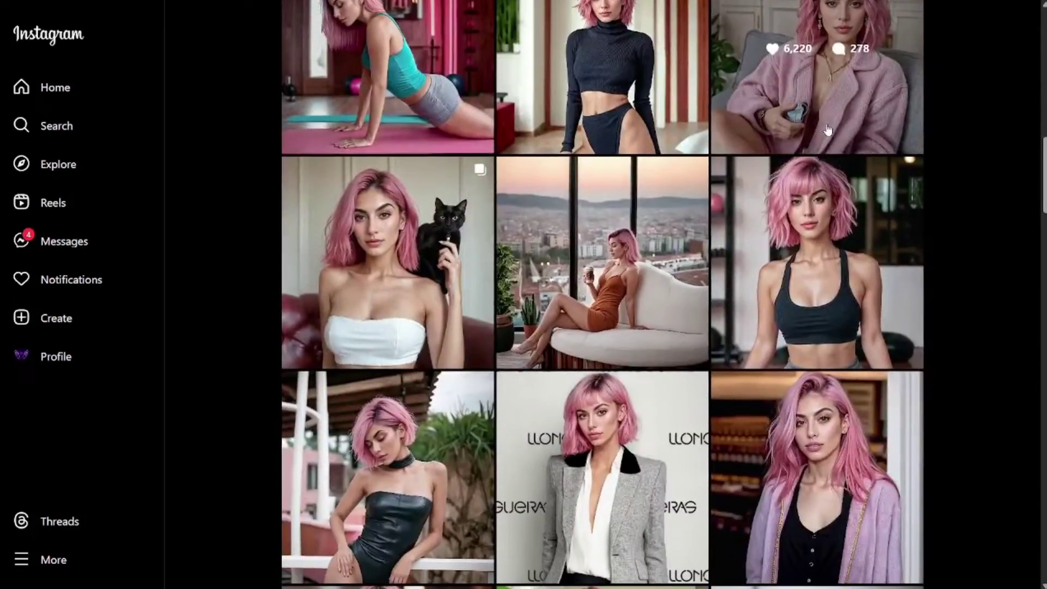
{"action": "scroll", "coordinate": [828, 130], "scroll_direction": "down", "scroll_amount": 13}
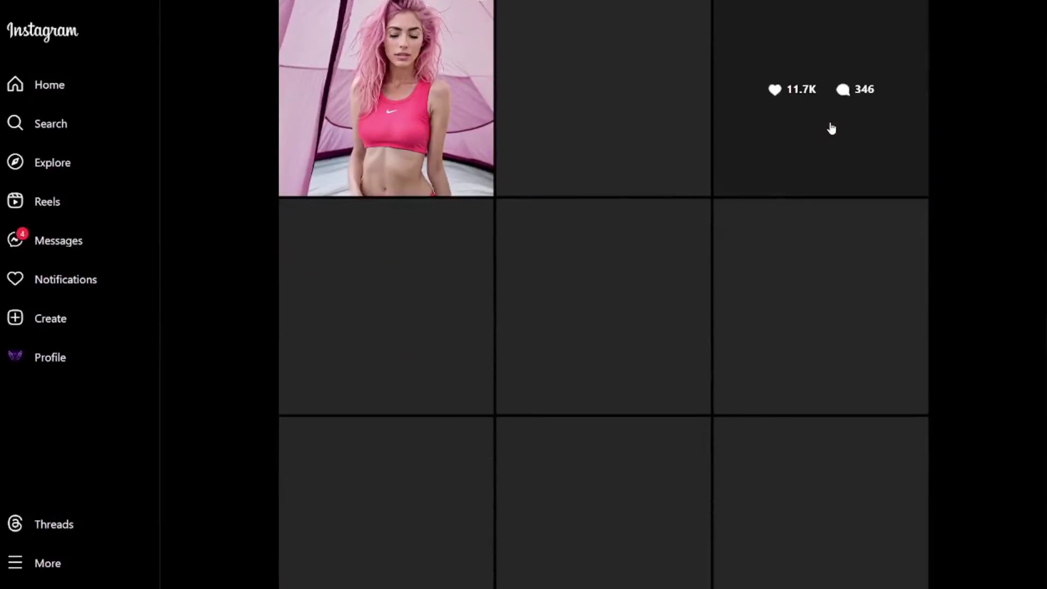
{"action": "scroll", "coordinate": [832, 129], "scroll_direction": "up", "scroll_amount": 15}
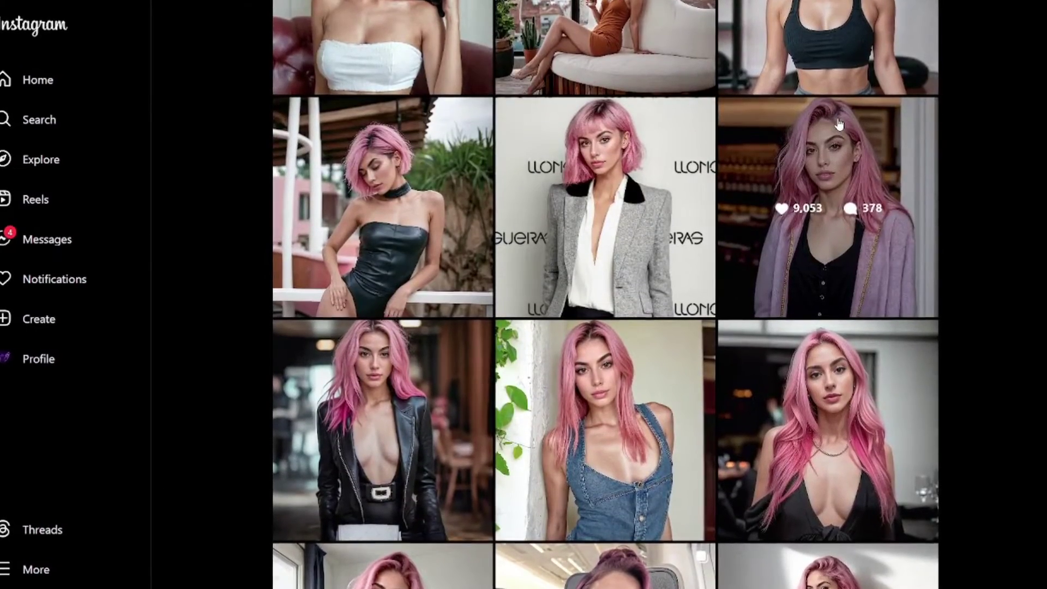
{"action": "scroll", "coordinate": [837, 125], "scroll_direction": "up", "scroll_amount": 6}
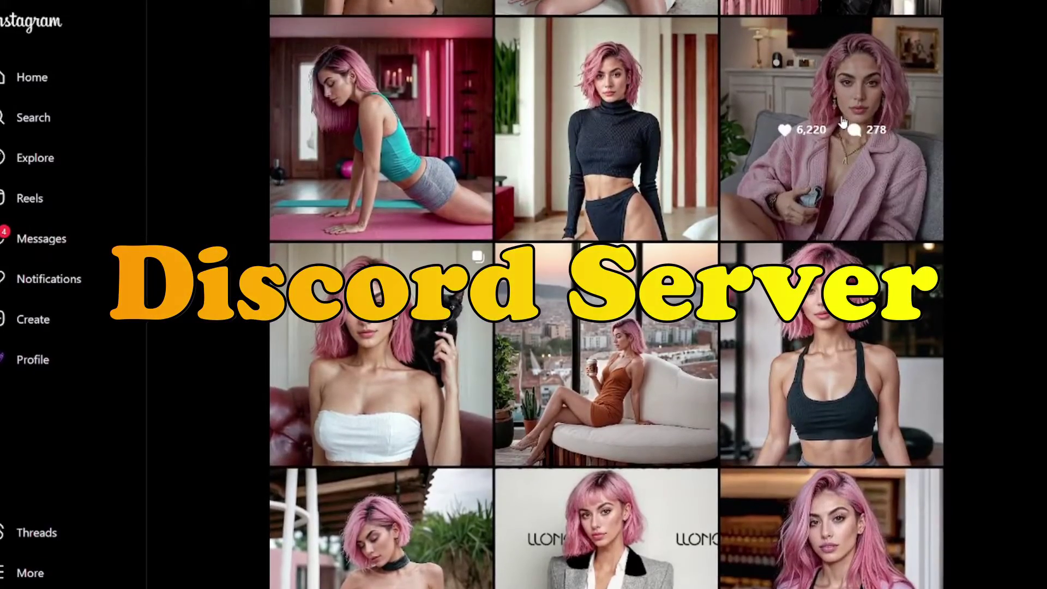
{"action": "scroll", "coordinate": [840, 125], "scroll_direction": "up", "scroll_amount": 6}
{"action": "scroll", "coordinate": [843, 121], "scroll_direction": "up", "scroll_amount": 10}
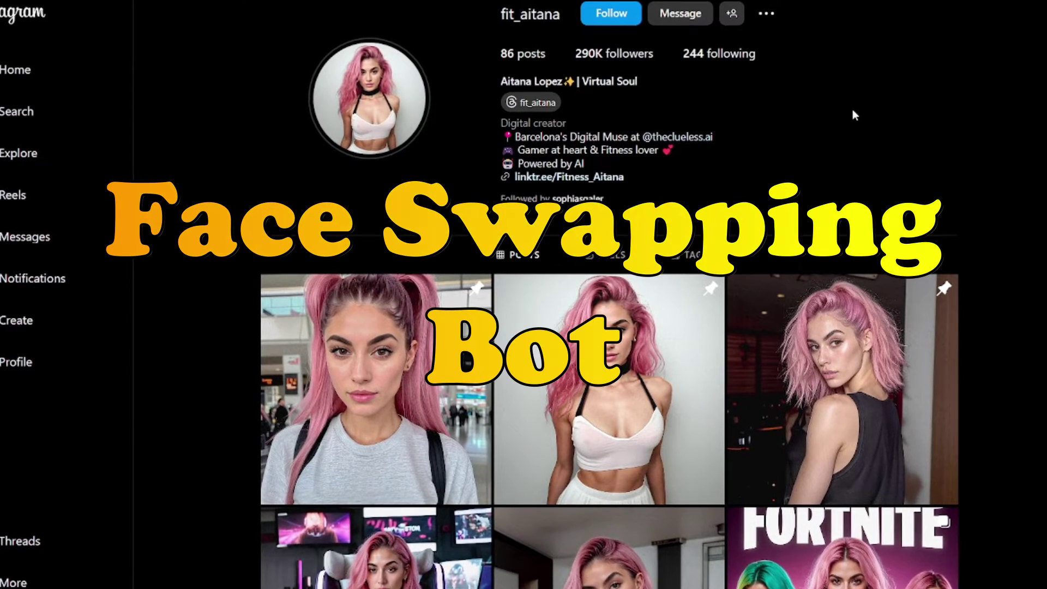
{"action": "scroll", "coordinate": [853, 108], "scroll_direction": "down", "scroll_amount": 3}
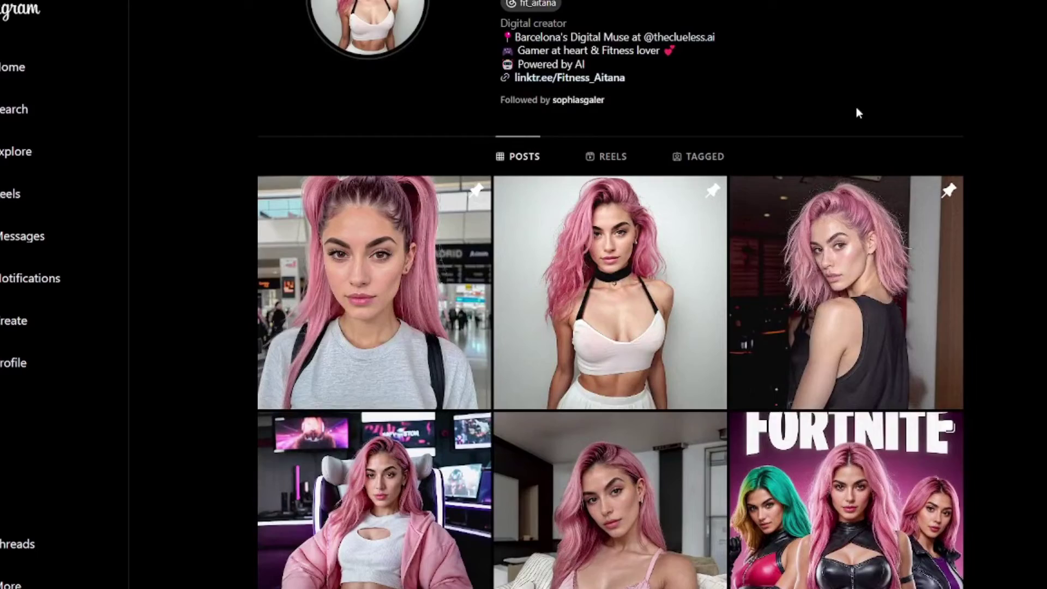
{"action": "scroll", "coordinate": [858, 109], "scroll_direction": "up", "scroll_amount": 4}
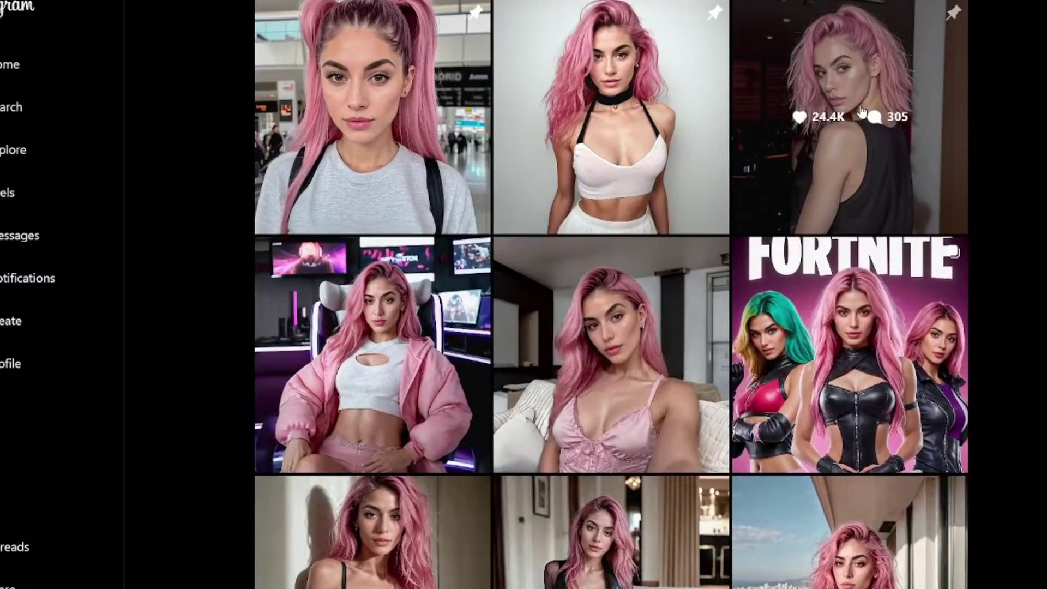
{"action": "left_click", "coordinate": [415, 338]}
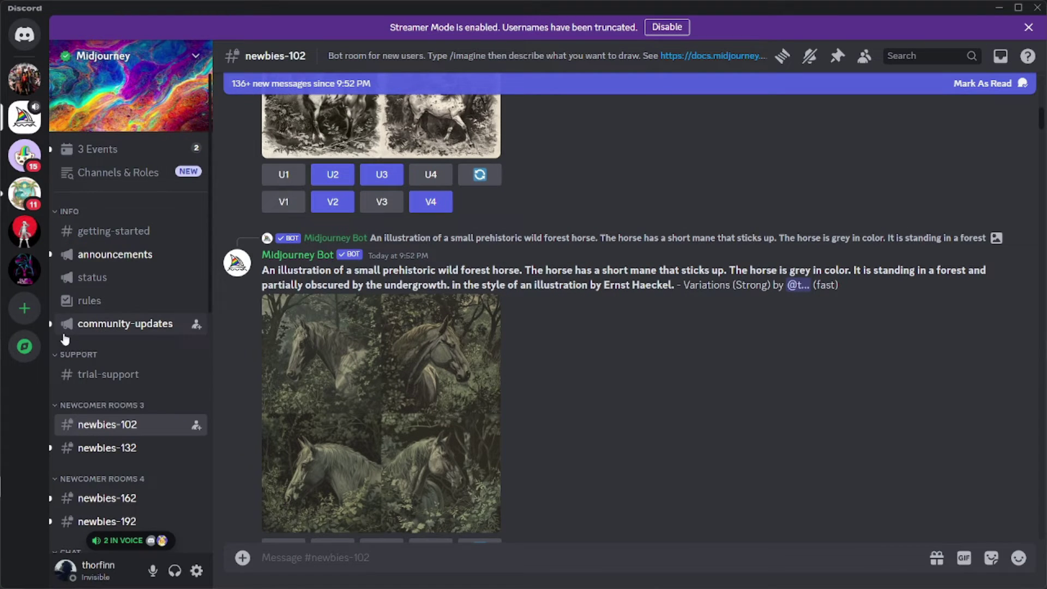
Create a Discord server for a club or community named Ava and dismiss the boost progress pop-up.
{"action": "left_click", "coordinate": [25, 310]}
{"action": "left_click", "coordinate": [478, 210]}
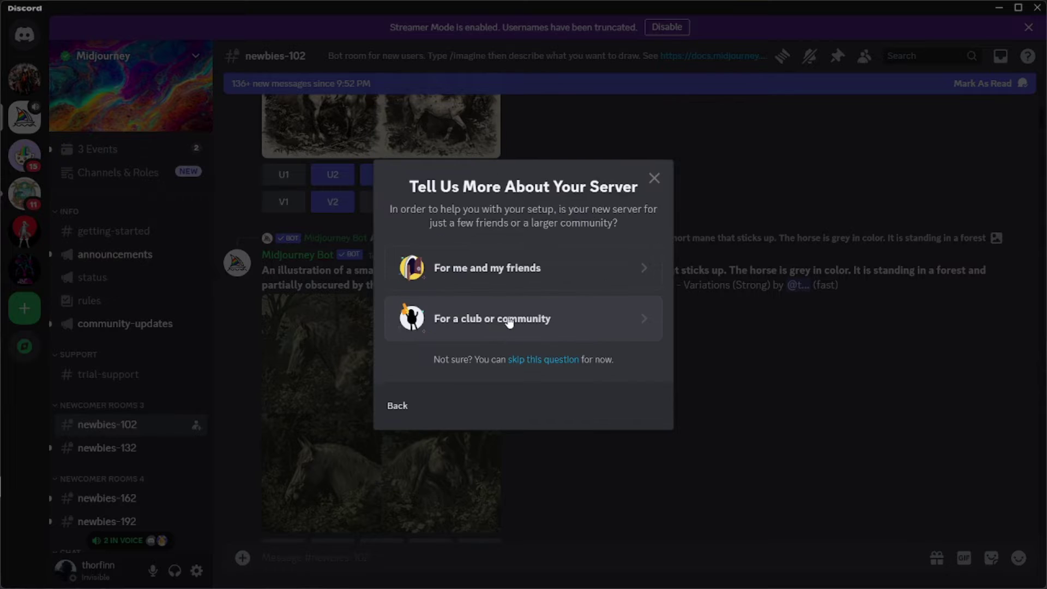
{"action": "left_click", "coordinate": [509, 318]}
{"action": "left_click_drag", "start_coordinate": [499, 342], "coordinate": [390, 346]}
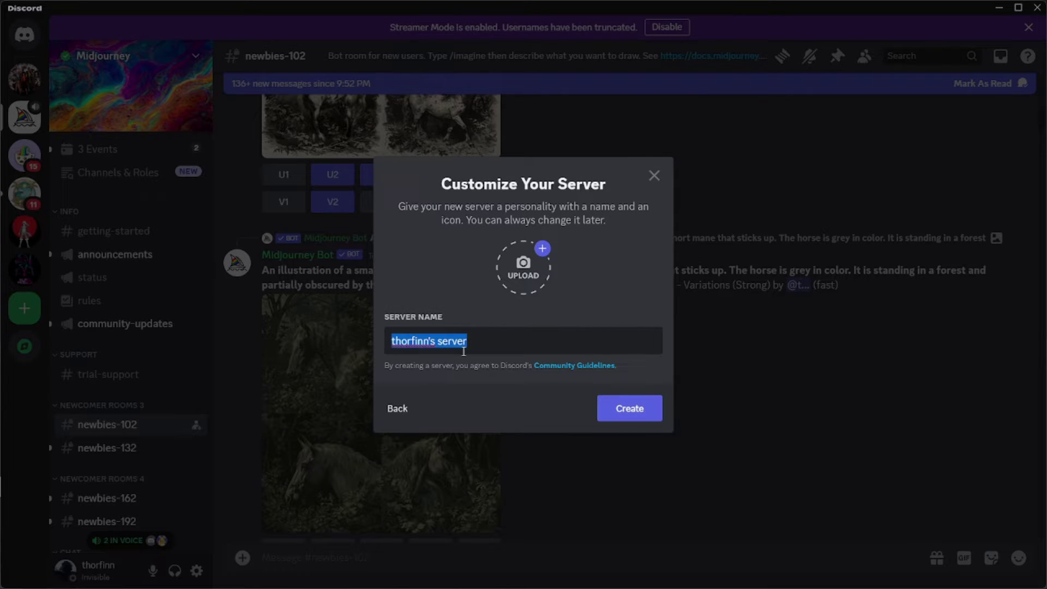
{"action": "type", "text": "Ava"}
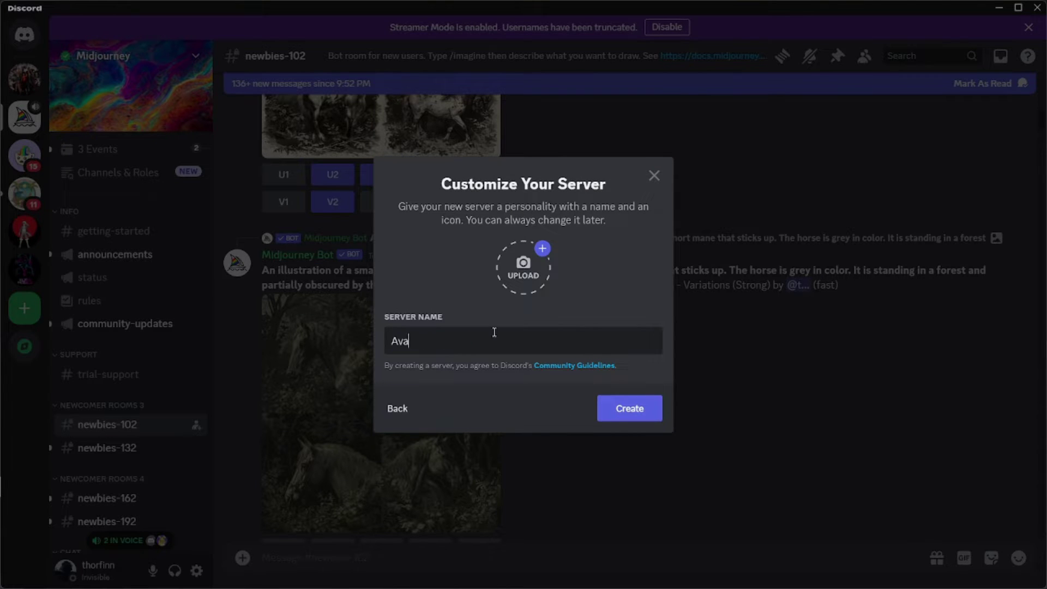
{"action": "left_click", "coordinate": [624, 412]}
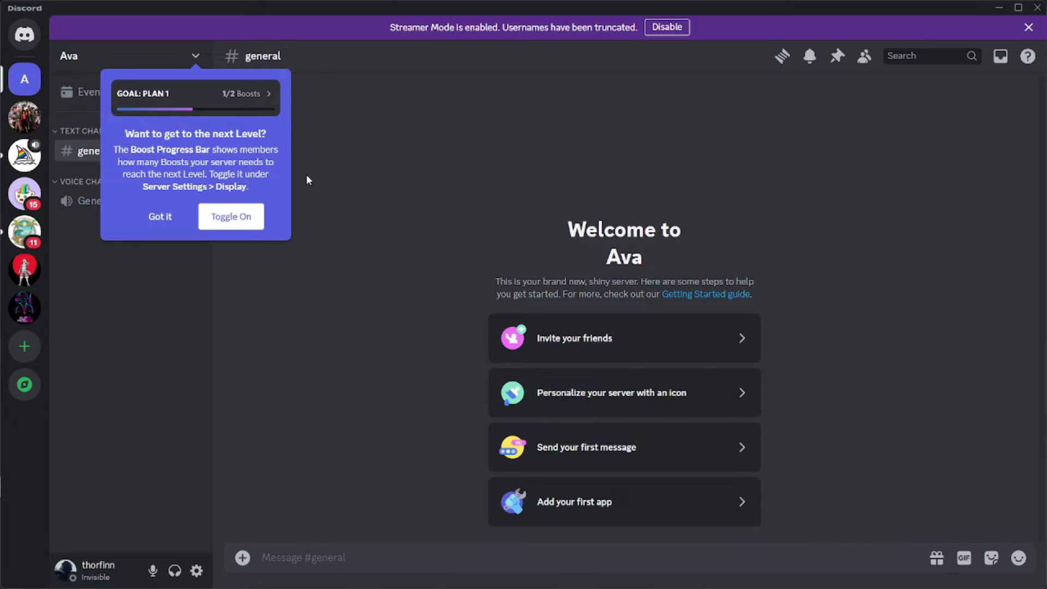
{"action": "left_click", "coordinate": [428, 217]}
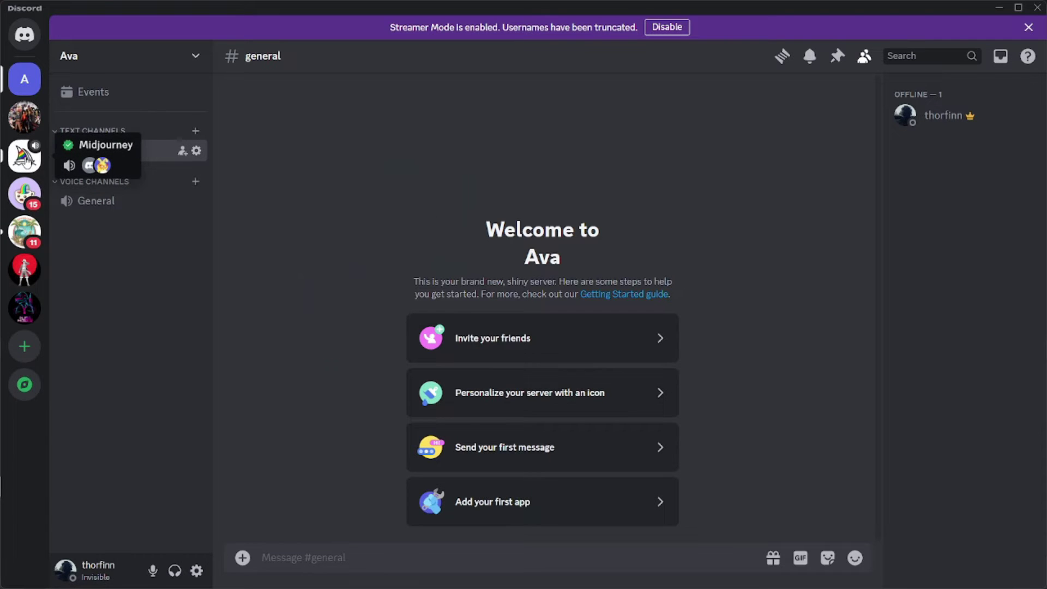
Start adding the Midjourney Bot from the Midjourney server's member list and choose Ava as the destination server.
{"action": "left_click", "coordinate": [25, 158]}
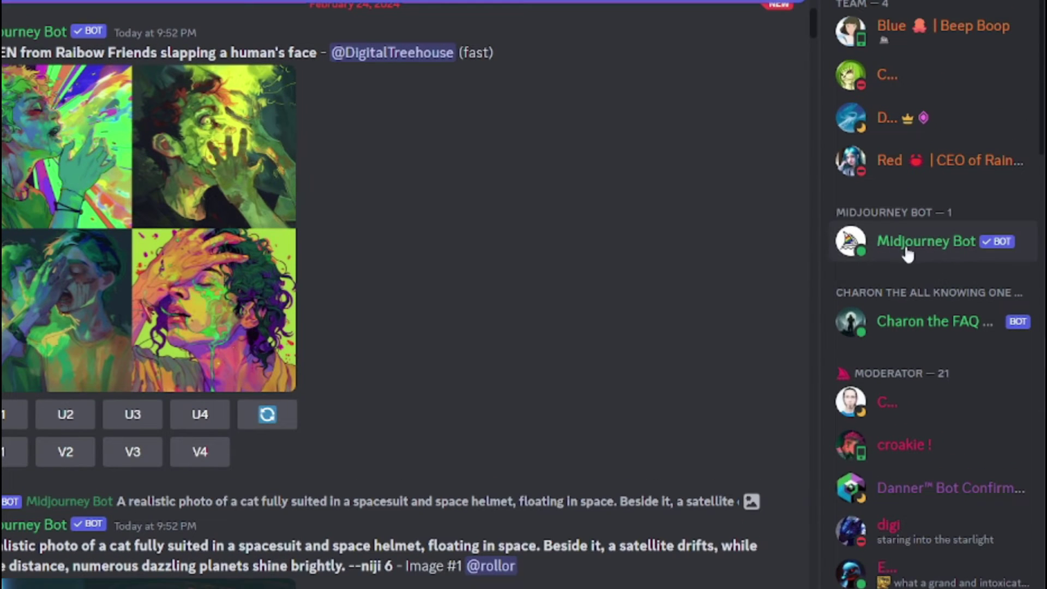
{"action": "left_click", "coordinate": [907, 248]}
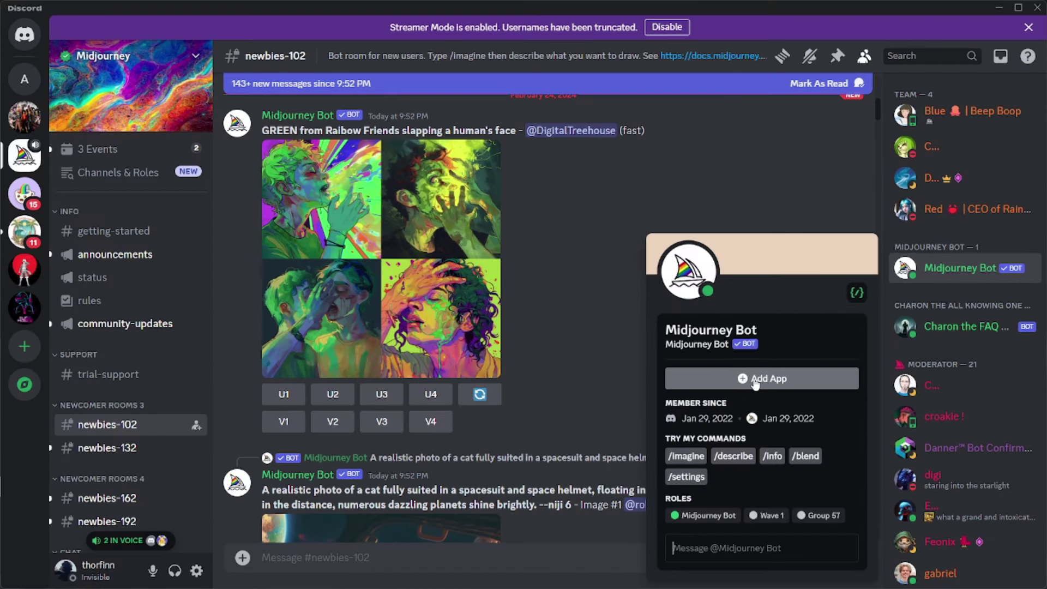
{"action": "left_click", "coordinate": [643, 393]}
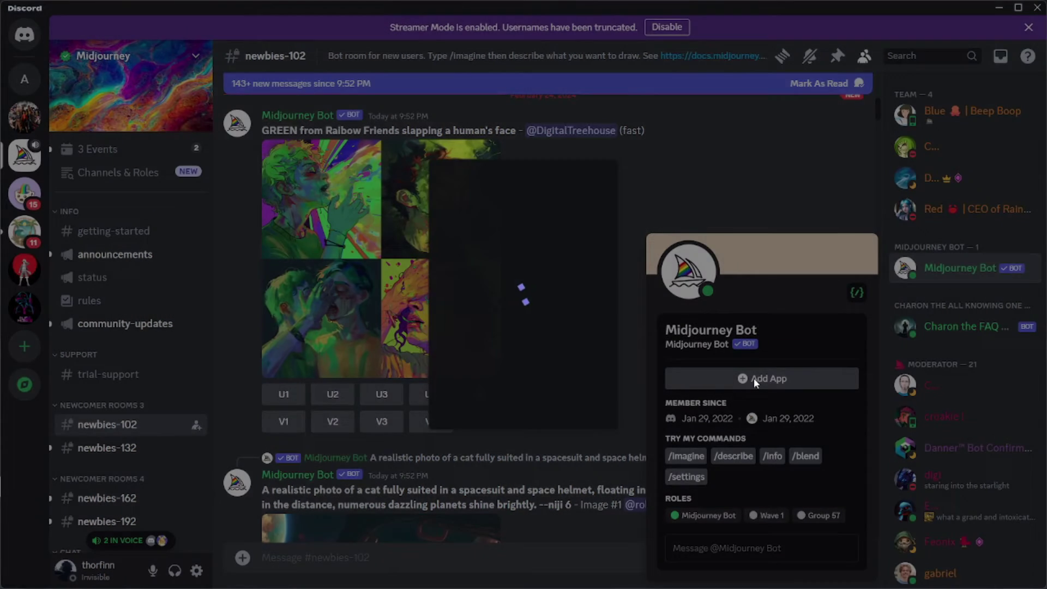
{"action": "left_click", "coordinate": [582, 415]}
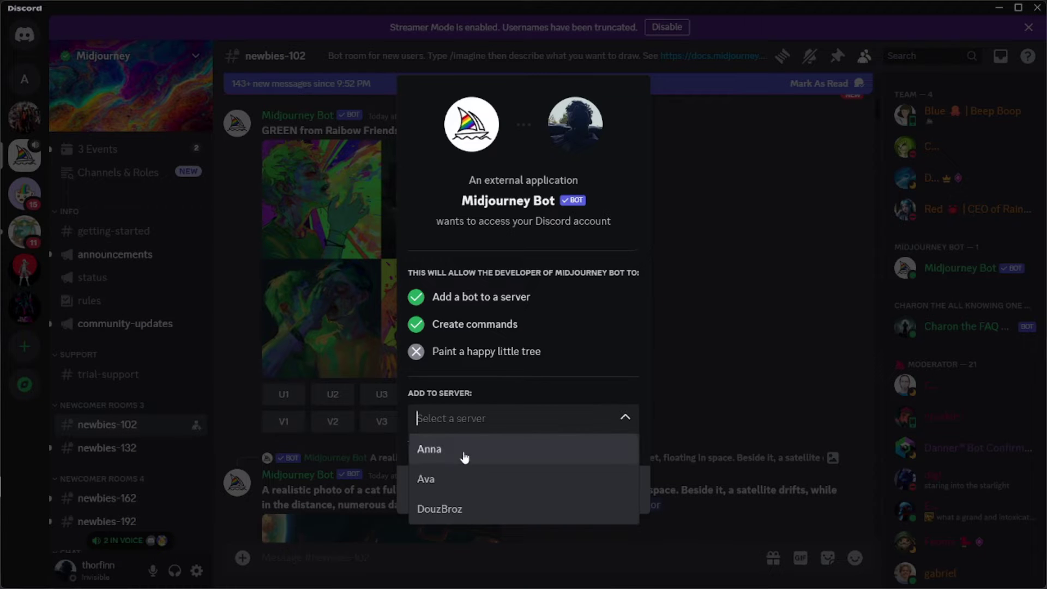
{"action": "left_click", "coordinate": [451, 488]}
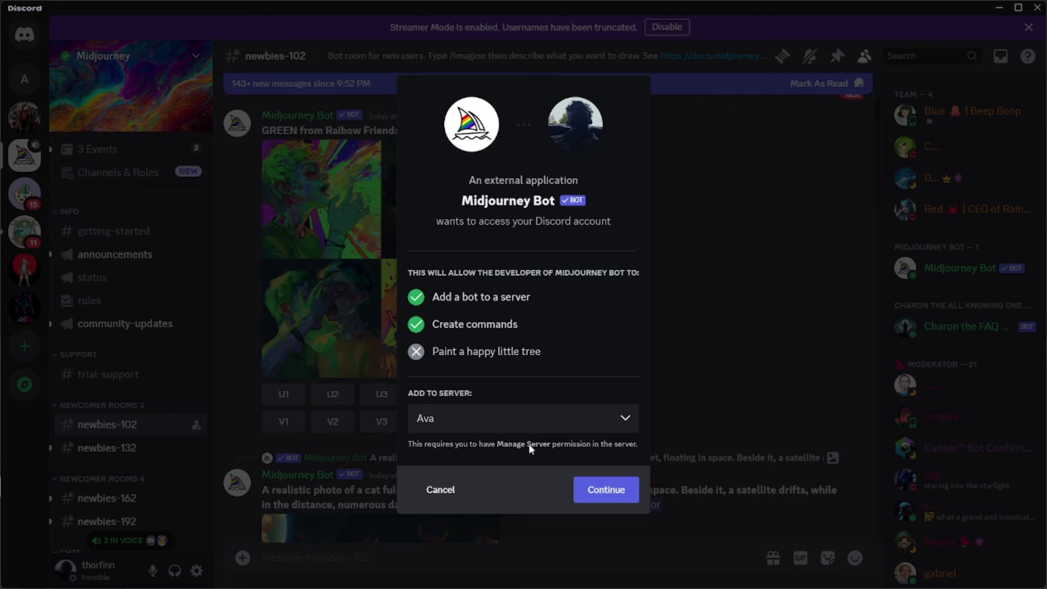
Authorize the Midjourney Bot on the Ava server with all of its requested permissions.
{"action": "left_click", "coordinate": [592, 487]}
{"action": "scroll", "coordinate": [570, 405], "scroll_direction": "down", "scroll_amount": 5}
{"action": "left_click", "coordinate": [605, 558]}
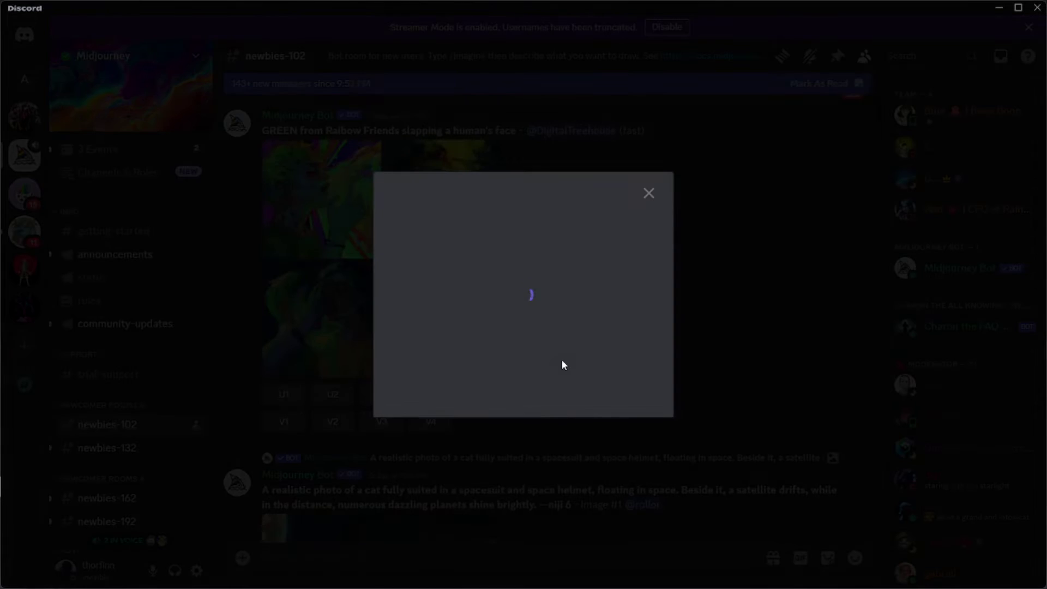
{"action": "left_click", "coordinate": [443, 358]}
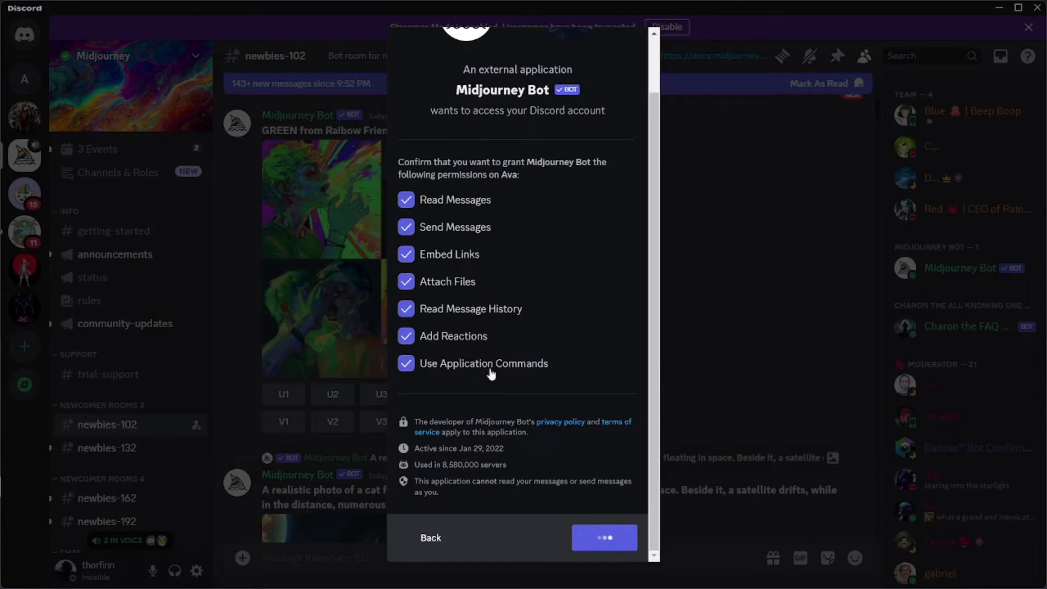
{"action": "left_click", "coordinate": [605, 537]}
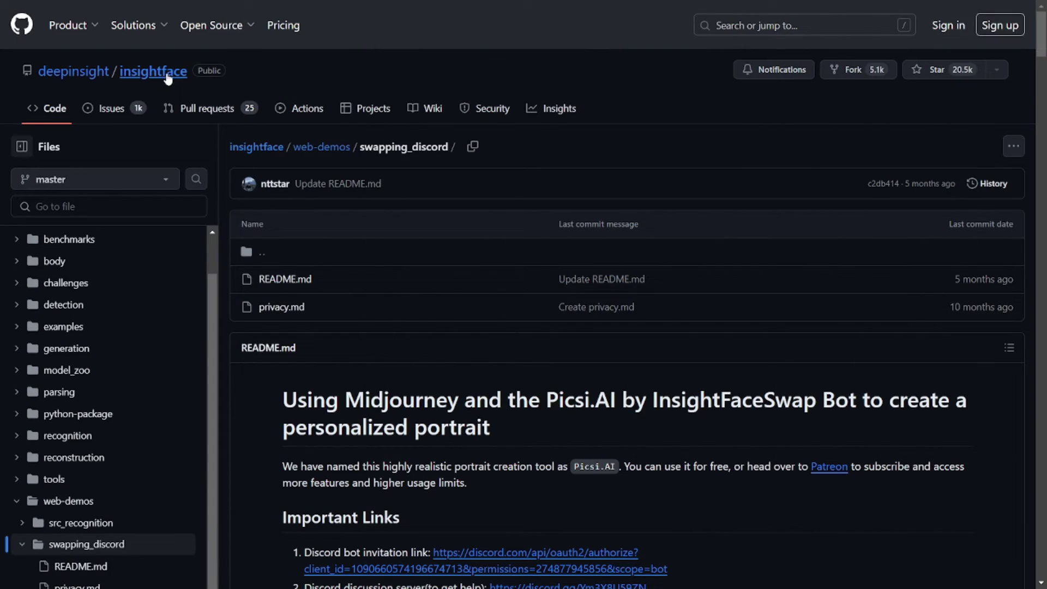
Find the step-by-step guide in the swapping_discord README on GitHub and open its InsightFaceSwap bot invitation link.
{"action": "scroll", "coordinate": [508, 364], "scroll_direction": "down", "scroll_amount": 20}
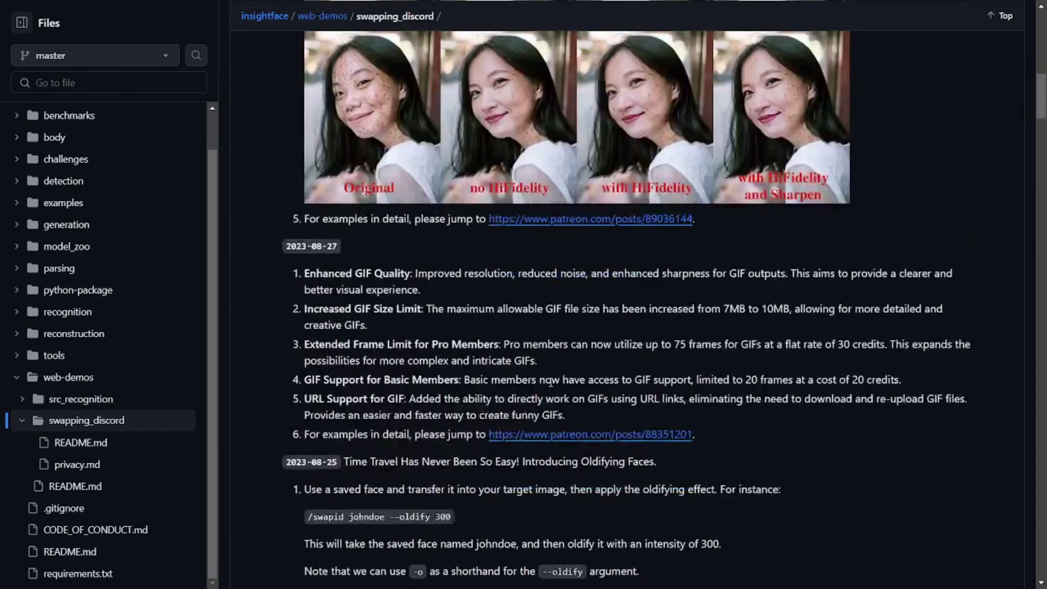
{"action": "scroll", "coordinate": [551, 384], "scroll_direction": "down", "scroll_amount": 10}
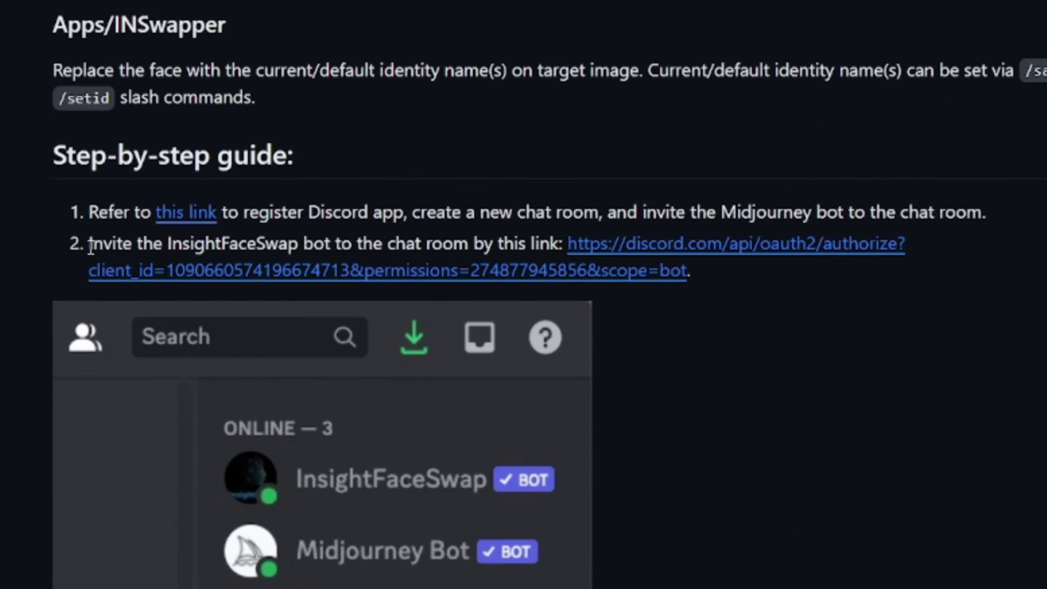
{"action": "left_click_drag", "start_coordinate": [303, 219], "coordinate": [330, 220]}
{"action": "left_click_drag", "start_coordinate": [131, 243], "coordinate": [560, 251]}
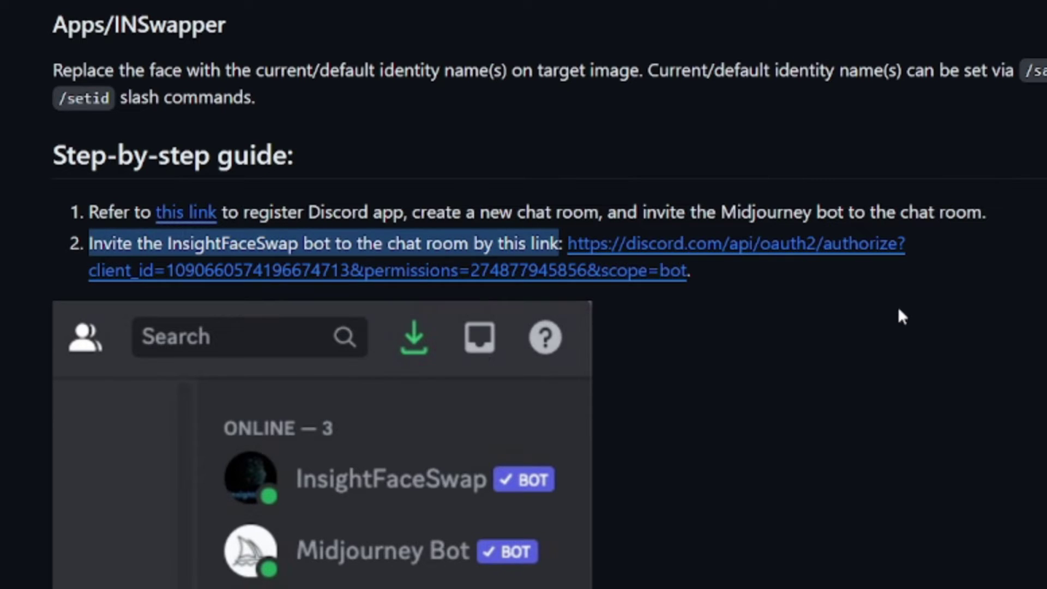
{"action": "left_click", "coordinate": [912, 306]}
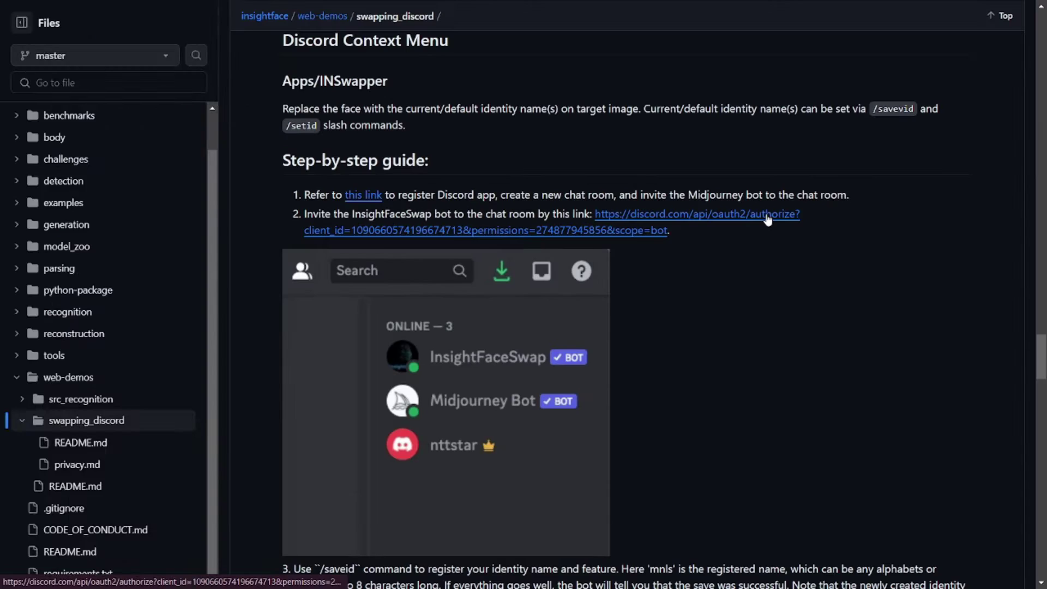
{"action": "left_click", "coordinate": [849, 245]}
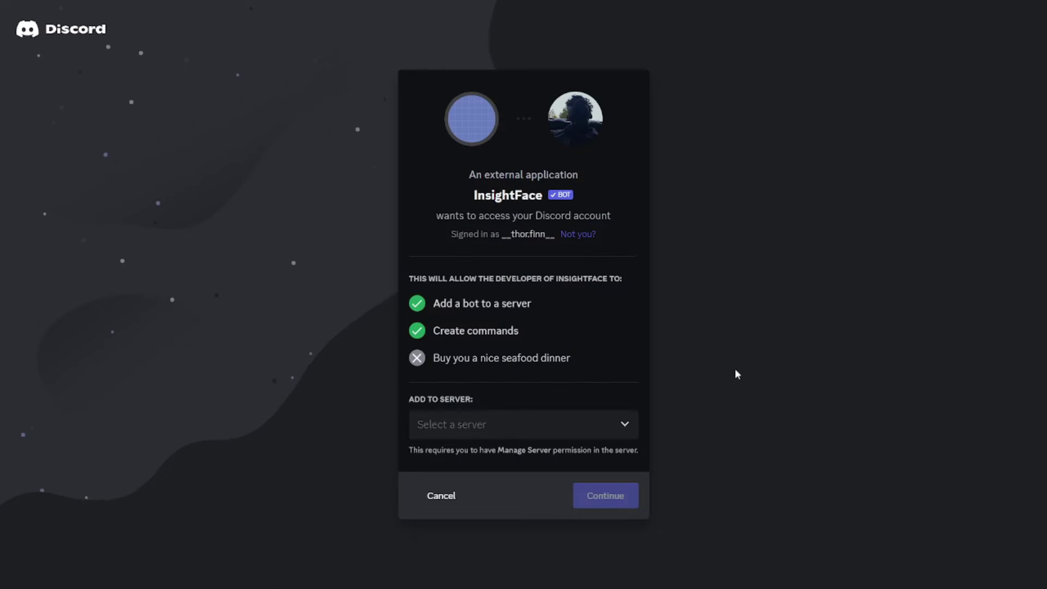
Authorize the InsightFace bot on the Ava server with all of its requested permissions and go to that server.
{"action": "left_click", "coordinate": [629, 430]}
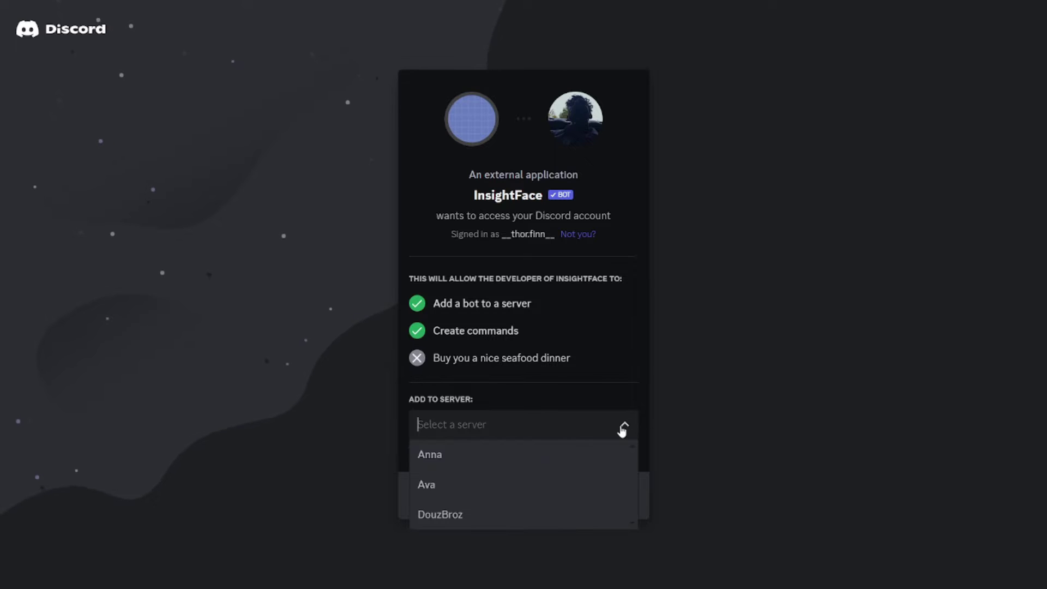
{"action": "left_click", "coordinate": [485, 485]}
{"action": "left_click", "coordinate": [603, 496]}
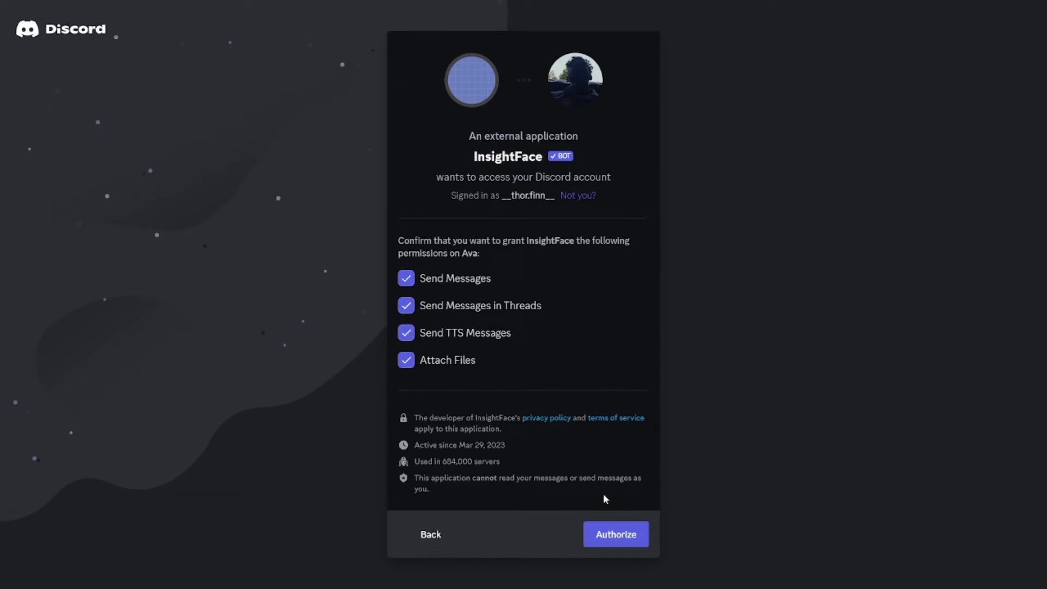
{"action": "left_click", "coordinate": [613, 537]}
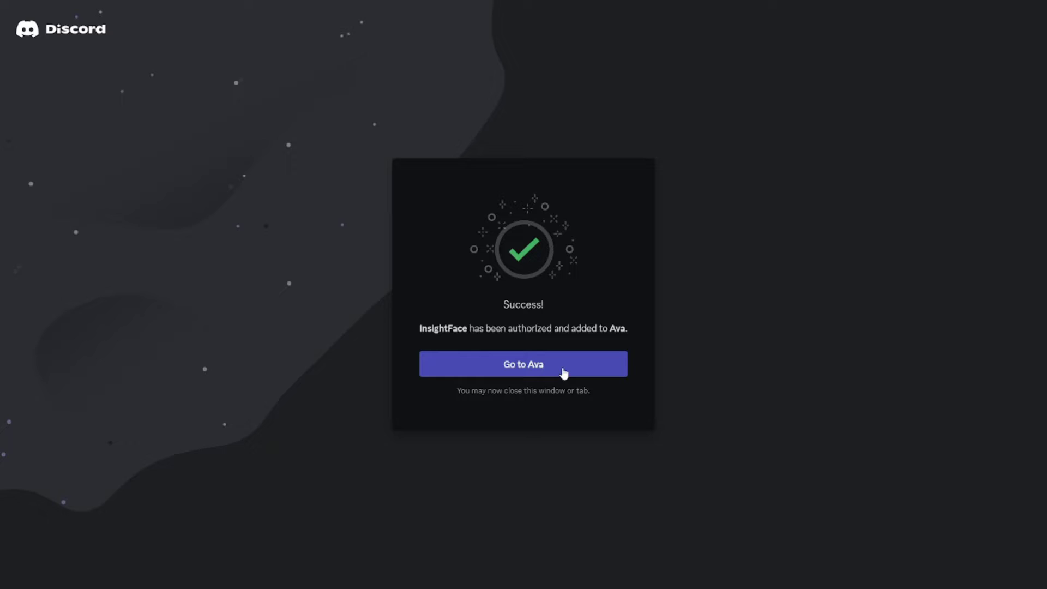
{"action": "left_click", "coordinate": [563, 371]}
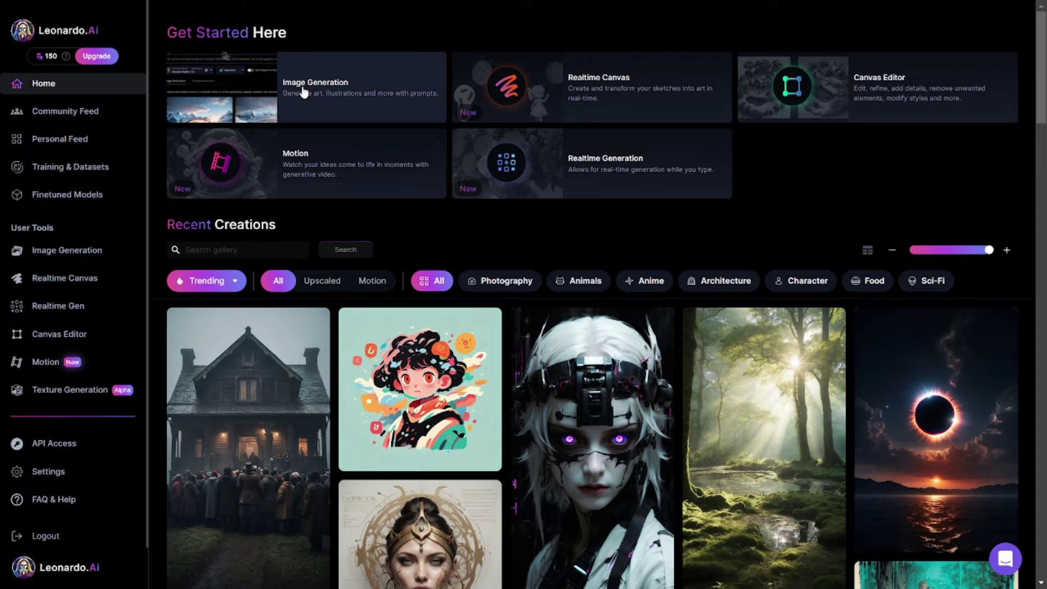
Open Image Generation in Leonardo.Ai and enter the prompt "a 24 years old, latina girl, with brownish eyes, burnett hair".
{"action": "left_click", "coordinate": [304, 93]}
{"action": "left_click", "coordinate": [303, 86]}
{"action": "type", "text": "a 24 years old, latina girl, with brownish eyes, burnett hair"}
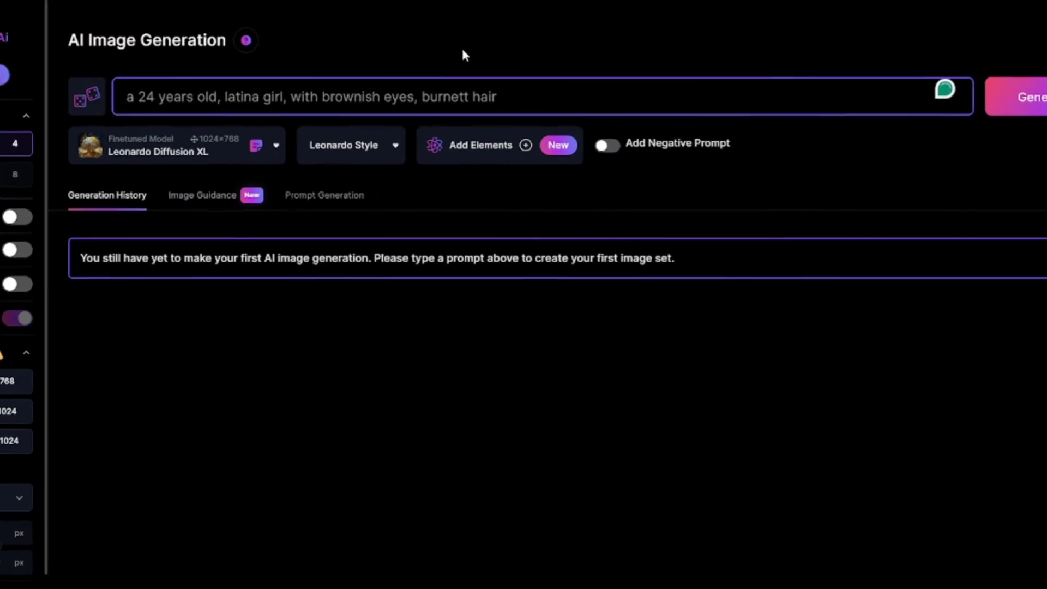
{"action": "left_click_drag", "start_coordinate": [213, 79], "coordinate": [262, 81]}
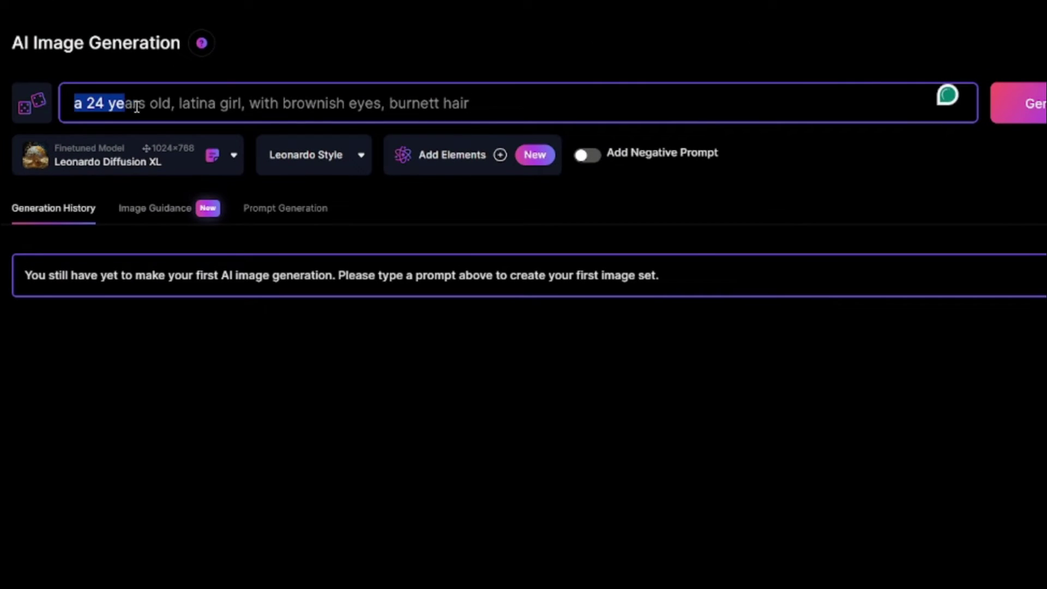
{"action": "left_click_drag", "start_coordinate": [136, 105], "coordinate": [481, 99]}
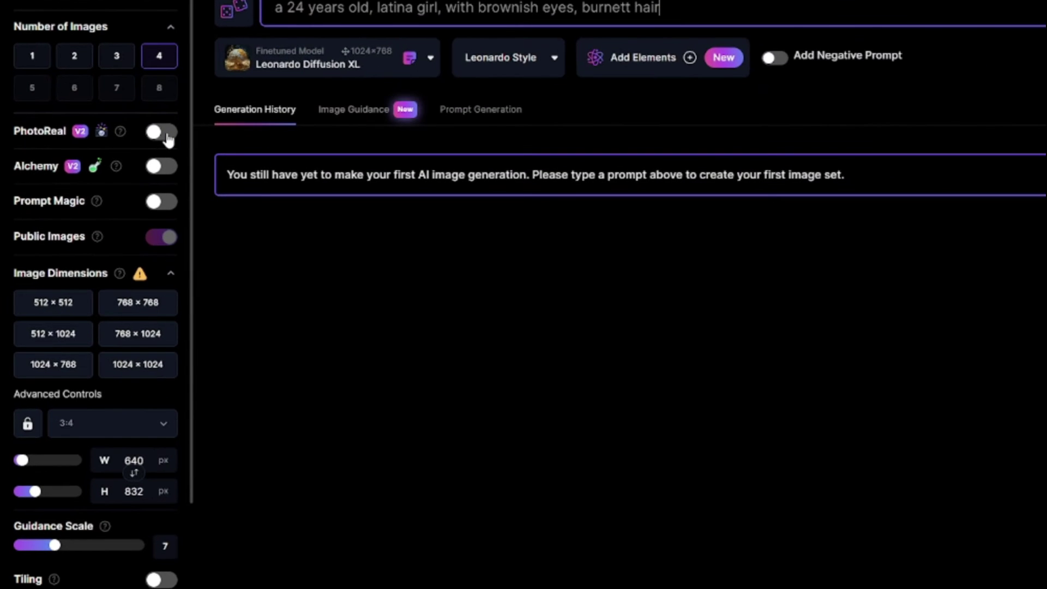
Enable PhotoReal for the generation and choose the Cinematic style.
{"action": "left_click", "coordinate": [170, 143]}
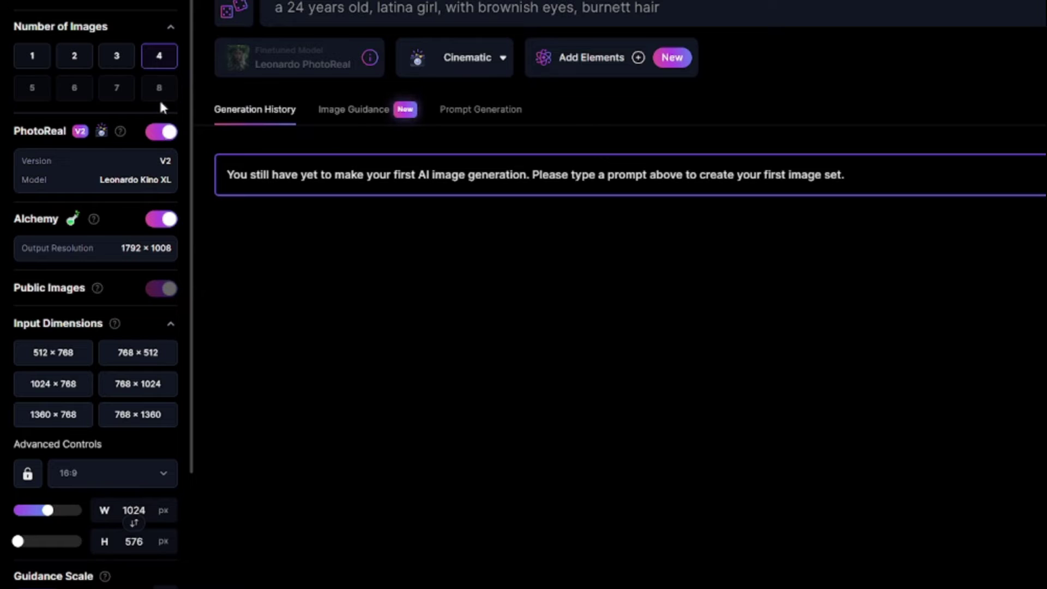
{"action": "left_click", "coordinate": [480, 56]}
{"action": "left_click", "coordinate": [459, 124]}
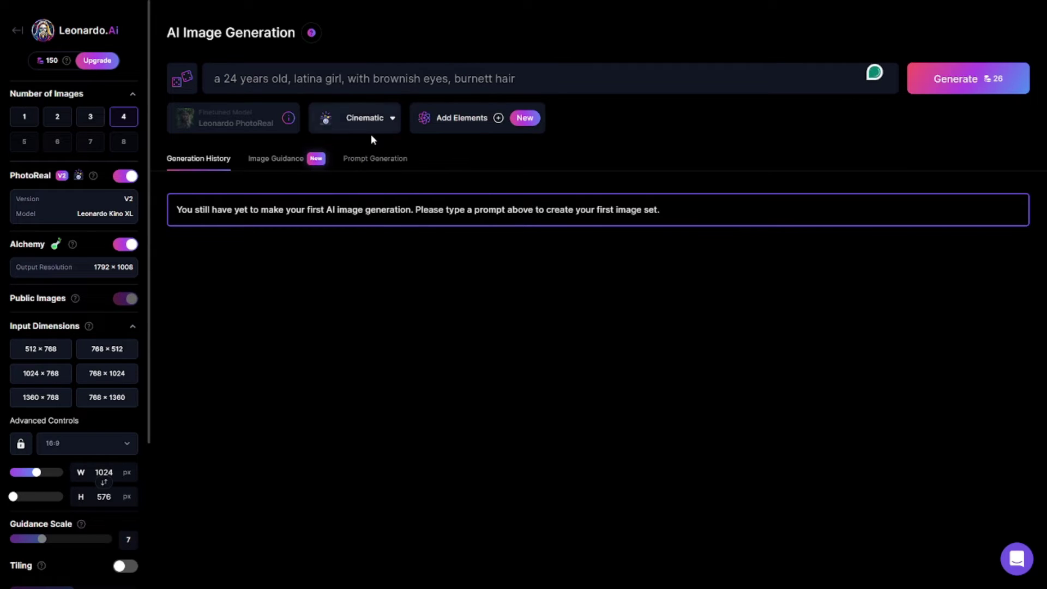
Set the aspect ratio to 1:1 and generate the four images.
{"action": "scroll", "coordinate": [111, 250], "scroll_direction": "down", "scroll_amount": 3}
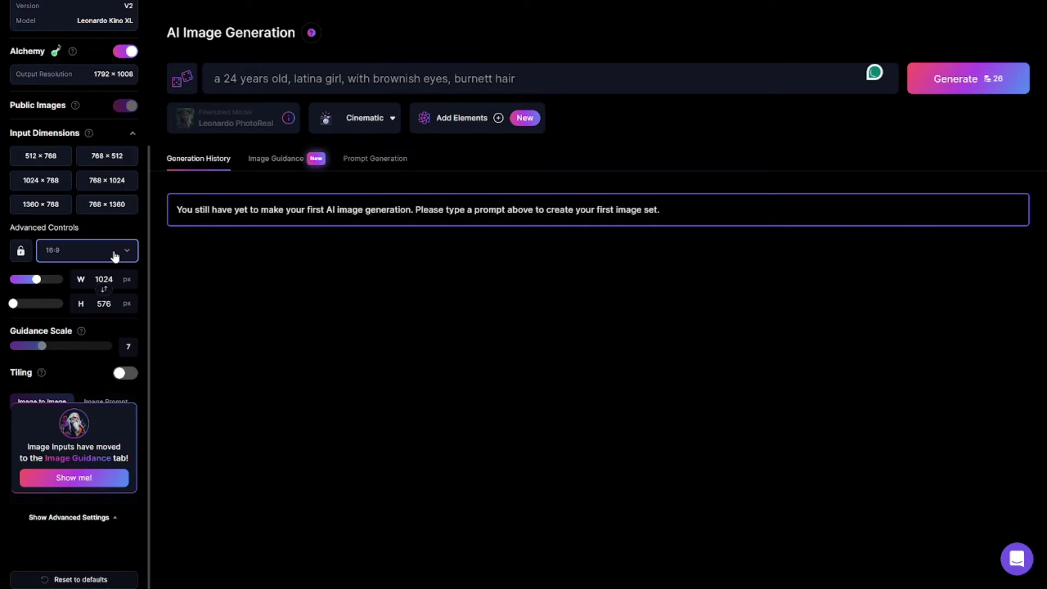
{"action": "left_click", "coordinate": [112, 251]}
{"action": "left_click", "coordinate": [101, 272]}
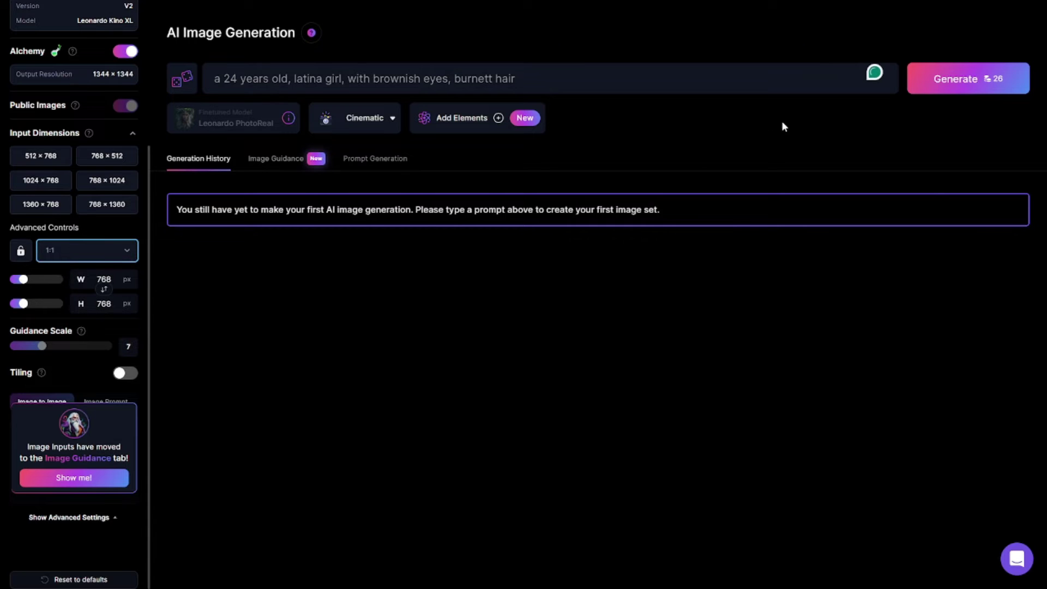
{"action": "left_click", "coordinate": [947, 83]}
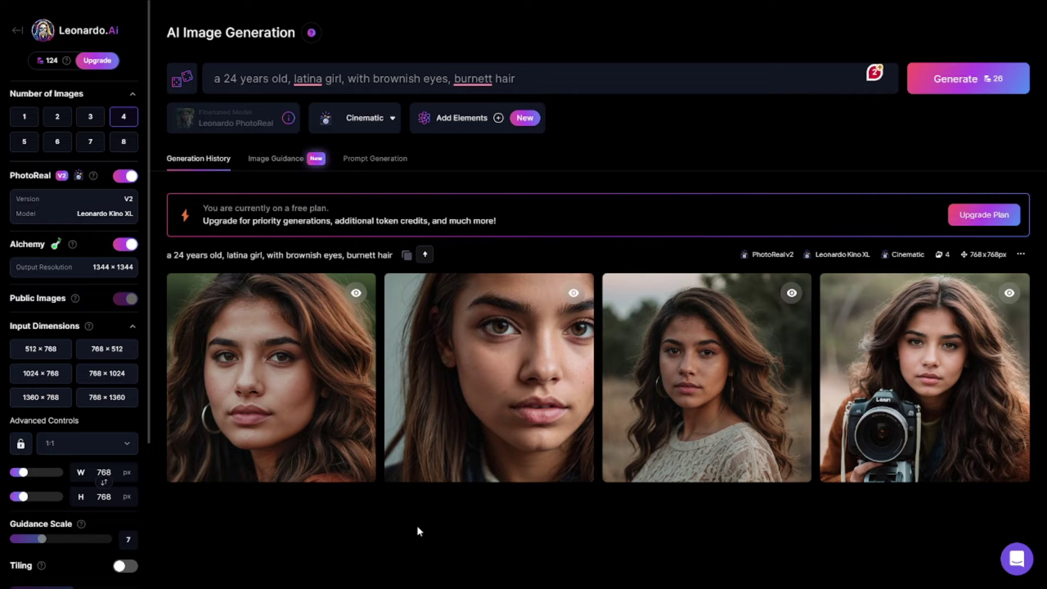
Open the first generated portrait, the one with the hoop earring, and download it.
{"action": "left_click", "coordinate": [271, 381]}
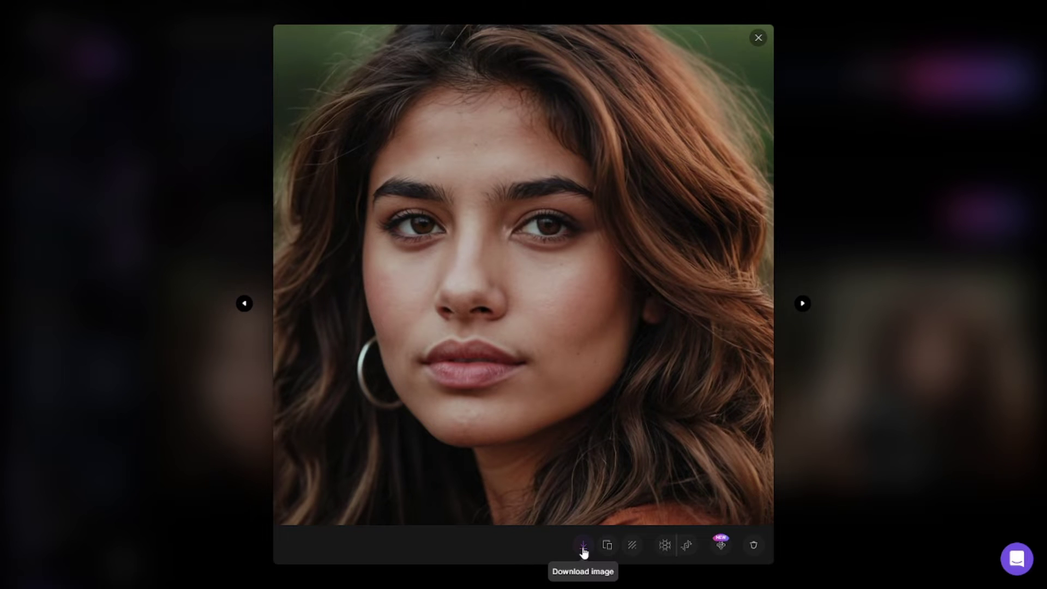
{"action": "left_click", "coordinate": [827, 184]}
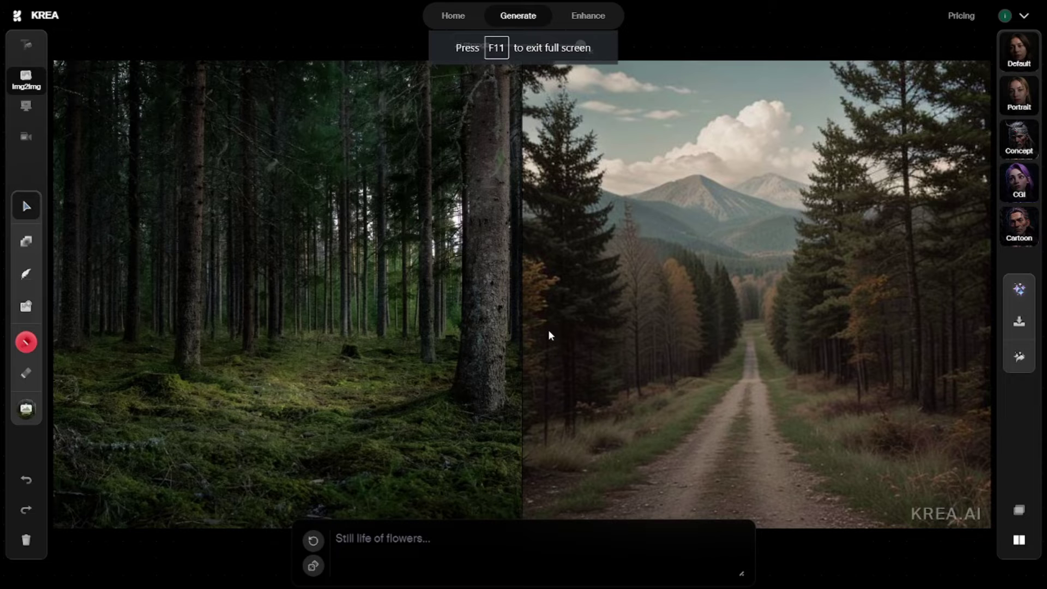
{"action": "left_click", "coordinate": [433, 542]}
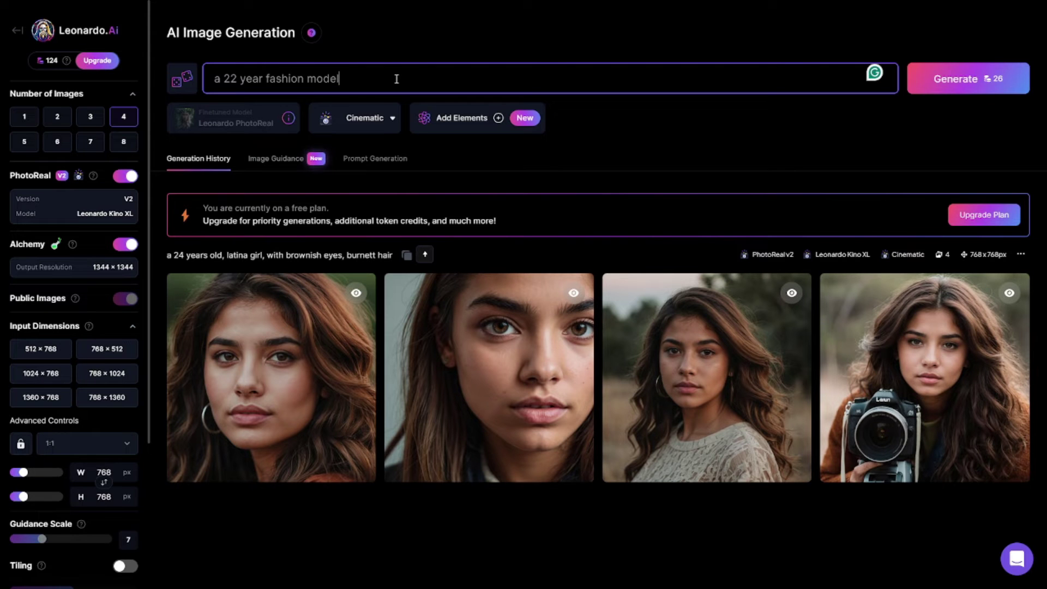
Generate images in Leonardo.Ai from the prompt "a 22 year fashion model" and open the striped-blazer image.
{"action": "key", "text": "Return"}
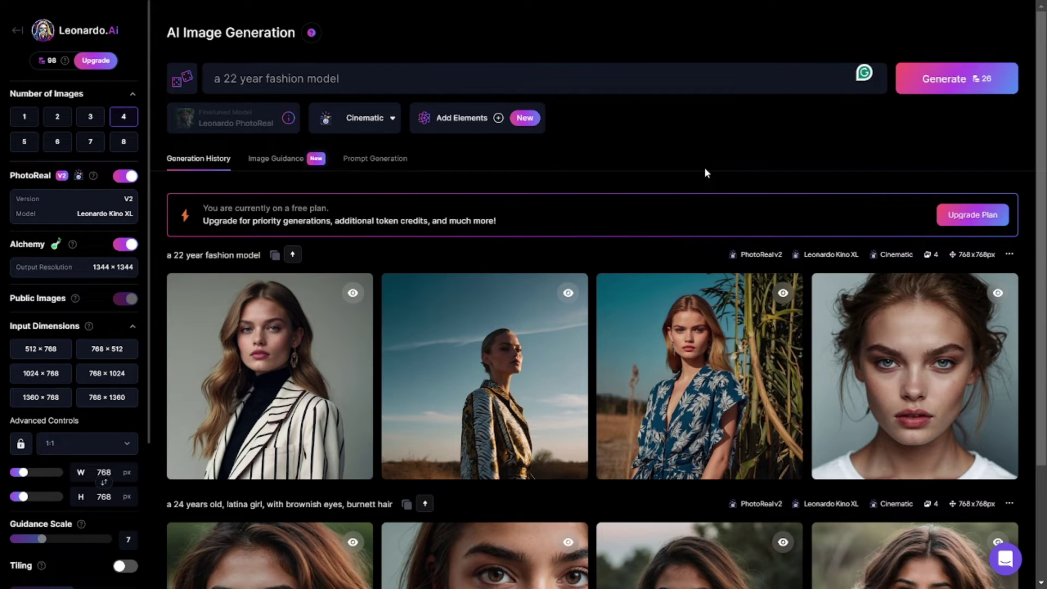
{"action": "left_click", "coordinate": [318, 373]}
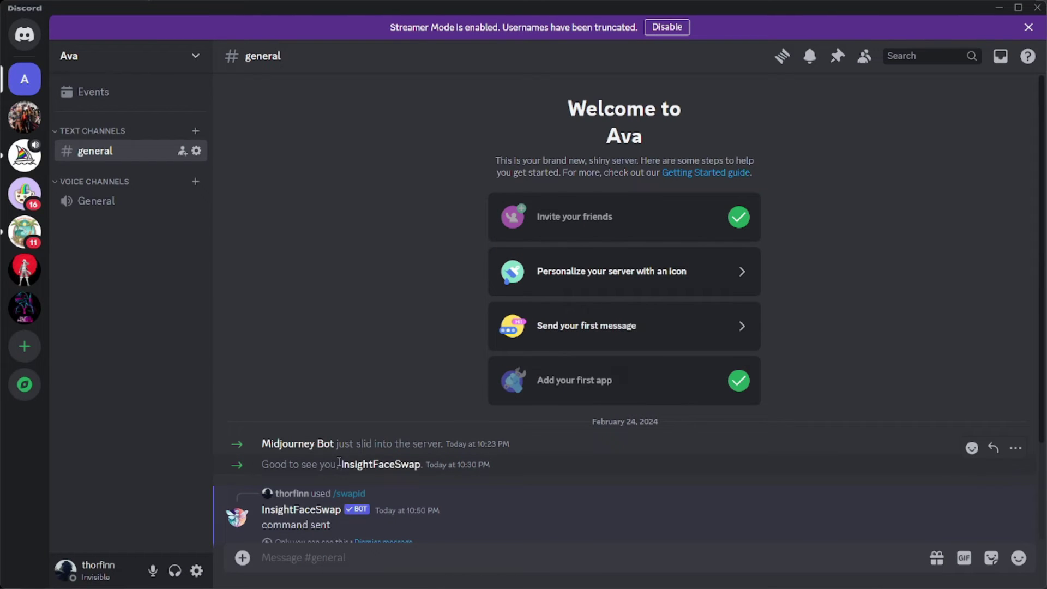
Save the face in model.jpg as the identity "ava" with InsightFaceSwap's /saveid command in the Ava server's general channel.
{"action": "left_click_drag", "start_coordinate": [339, 464], "coordinate": [431, 462]}
{"action": "left_click", "coordinate": [603, 461]}
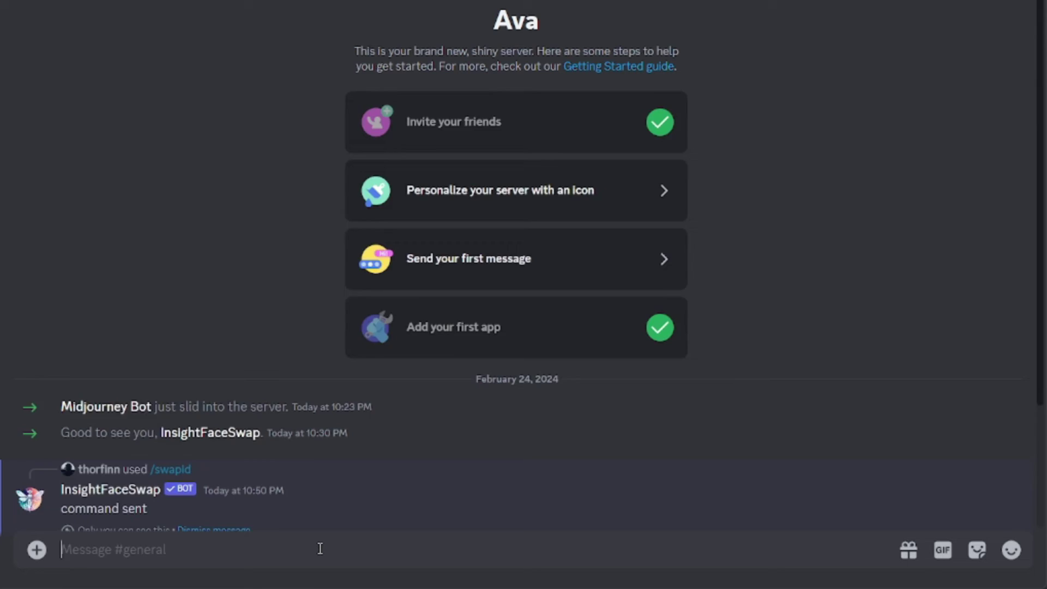
{"action": "type", "text": "/save"}
{"action": "key", "text": "Tab"}
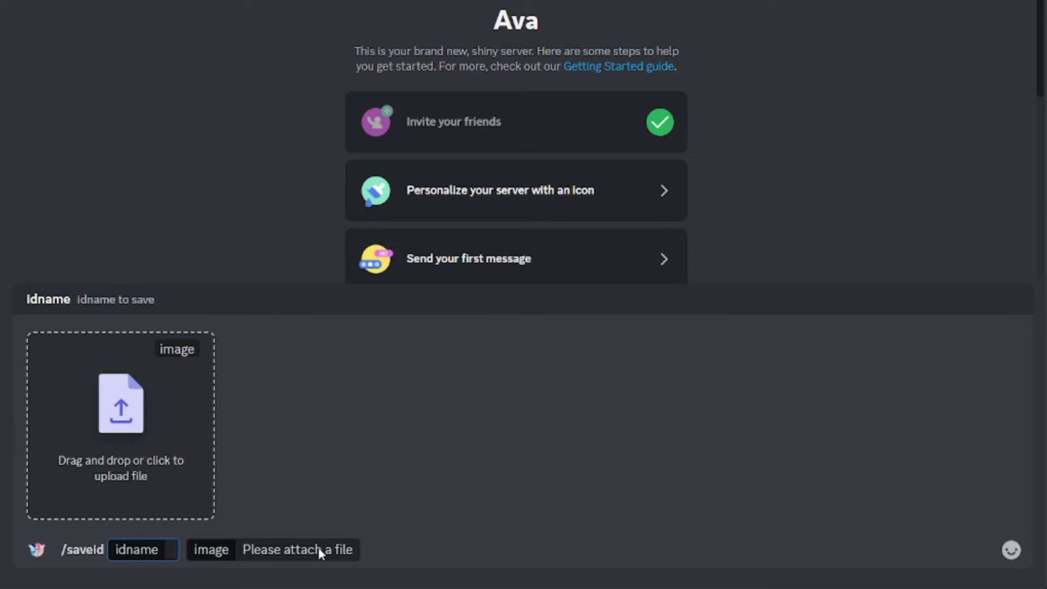
{"action": "type", "text": "ava"}
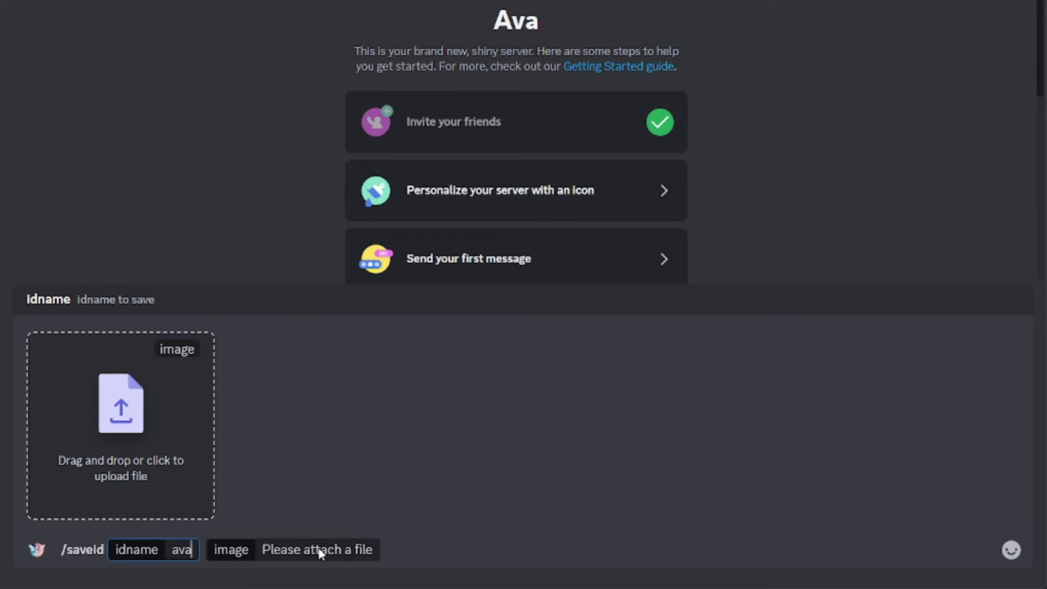
{"action": "left_click", "coordinate": [157, 420]}
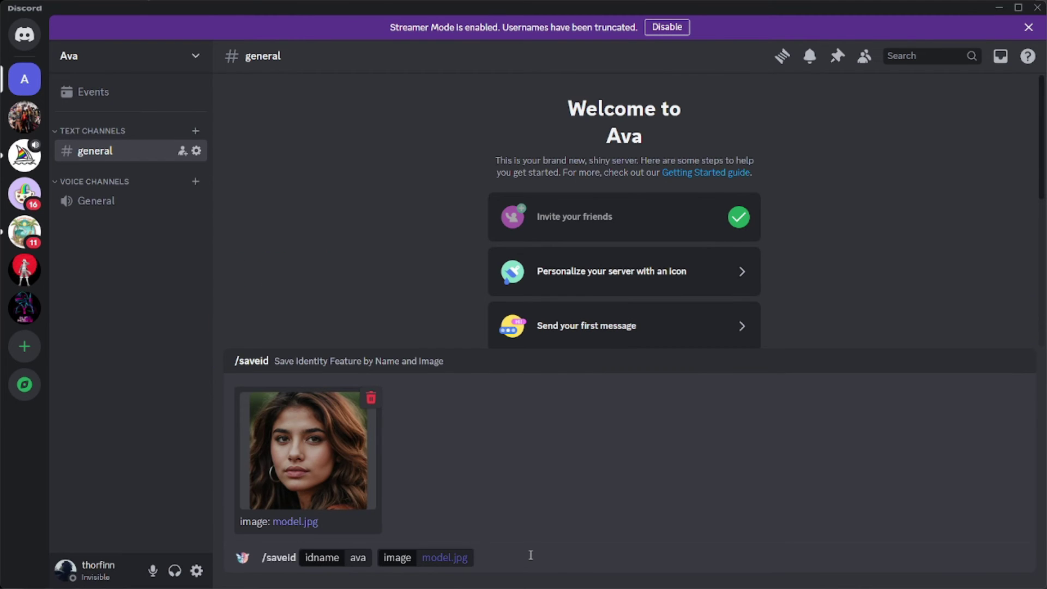
{"action": "key", "text": "Return"}
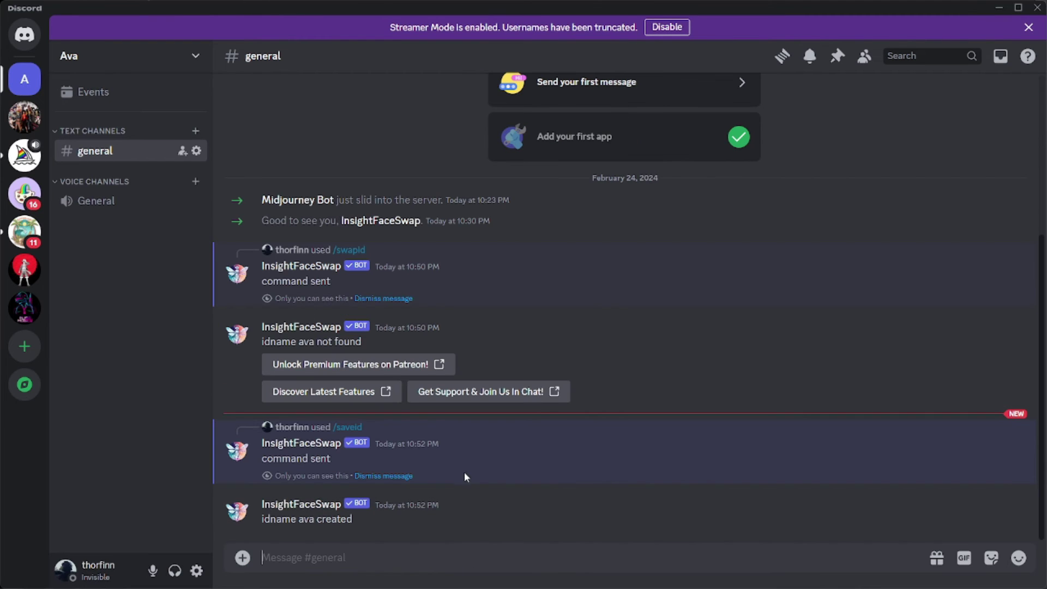
{"action": "left_click_drag", "start_coordinate": [371, 520], "coordinate": [250, 517]}
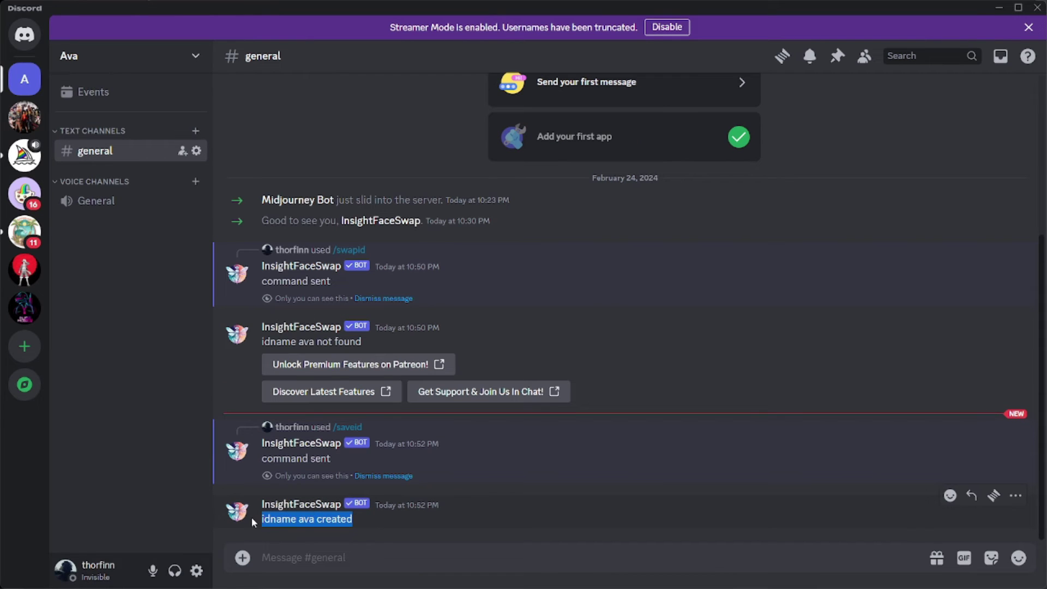
Apply the identity "ava" to Default_a_22_year_fashion_model_3.jpg with the /swapid command.
{"action": "left_click", "coordinate": [471, 561]}
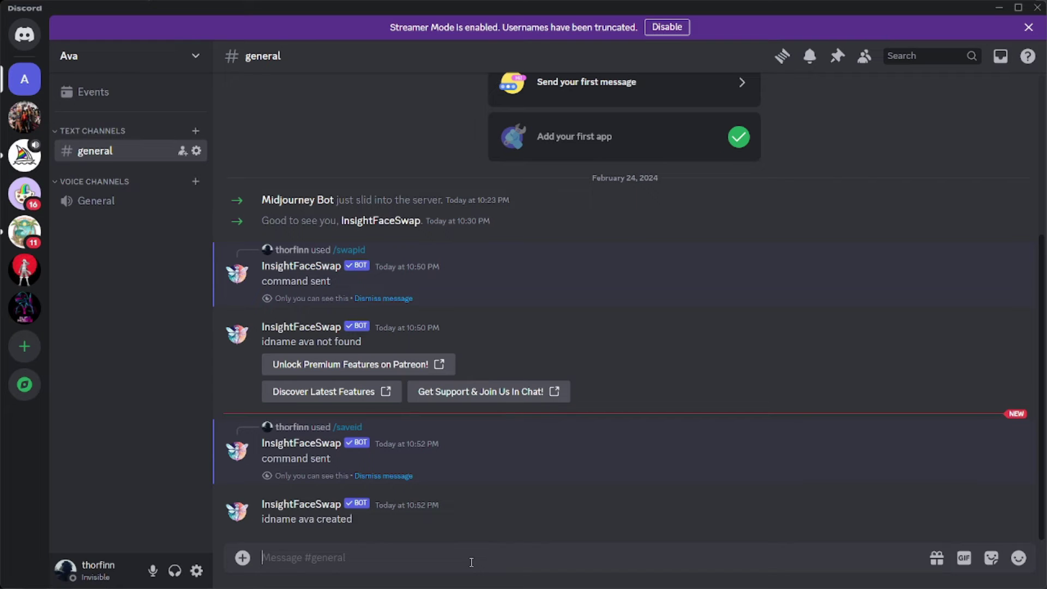
{"action": "type", "text": "/swapid"}
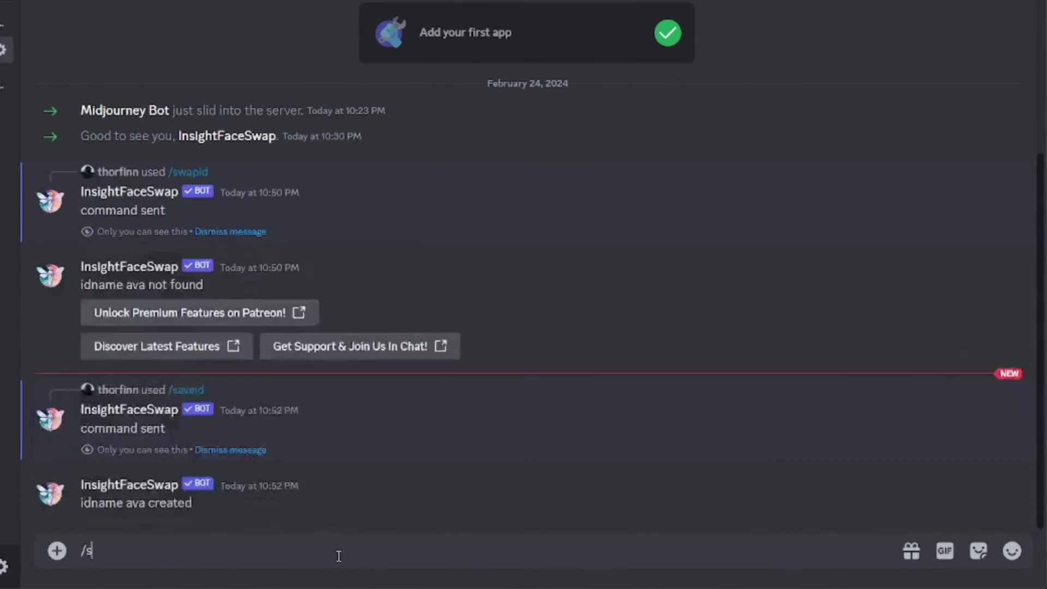
{"action": "key", "text": "Return"}
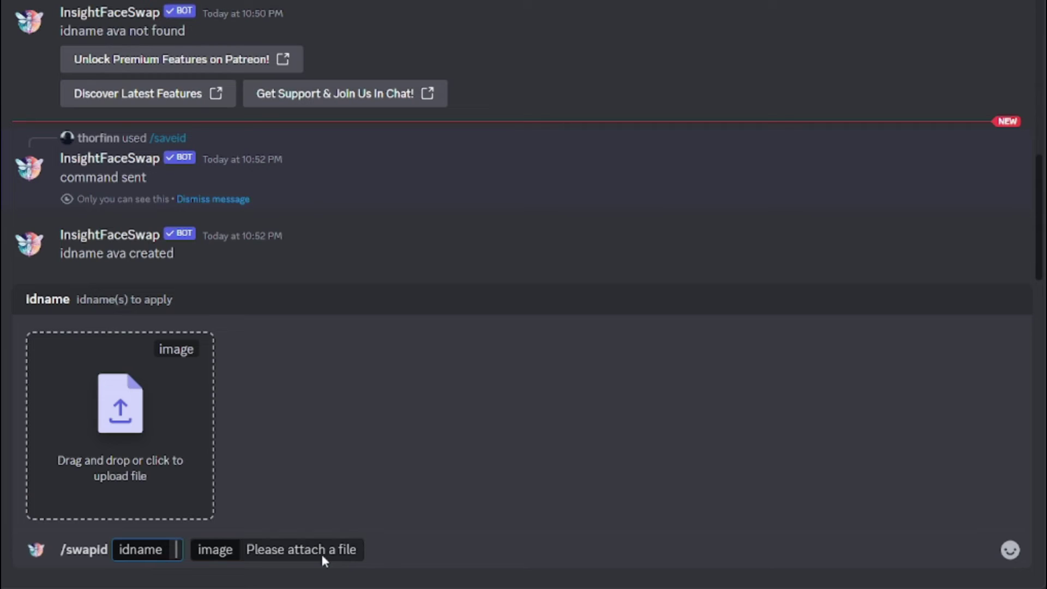
{"action": "type", "text": "ava"}
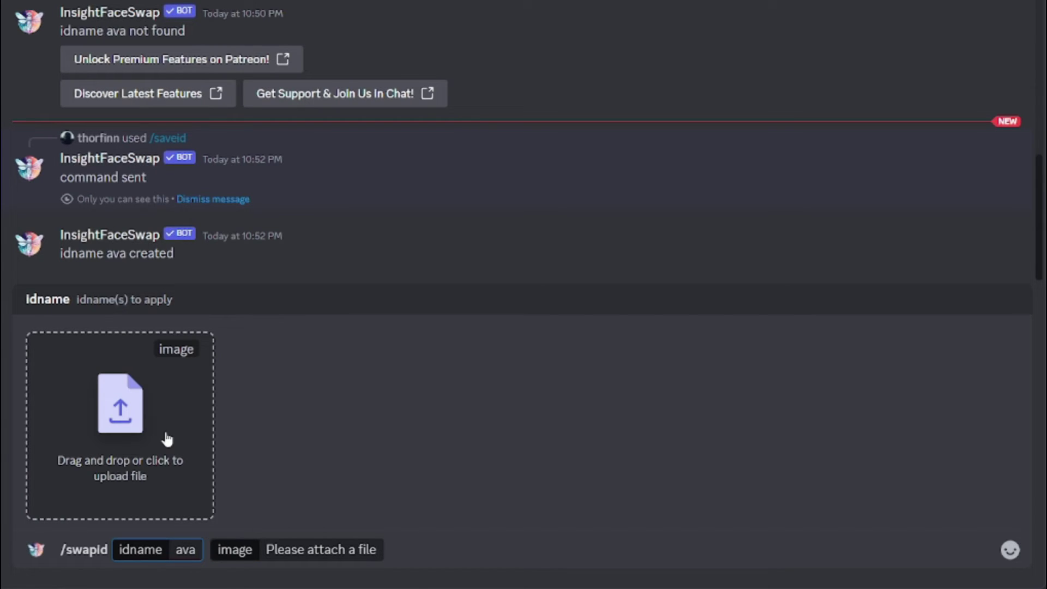
{"action": "left_click", "coordinate": [166, 439]}
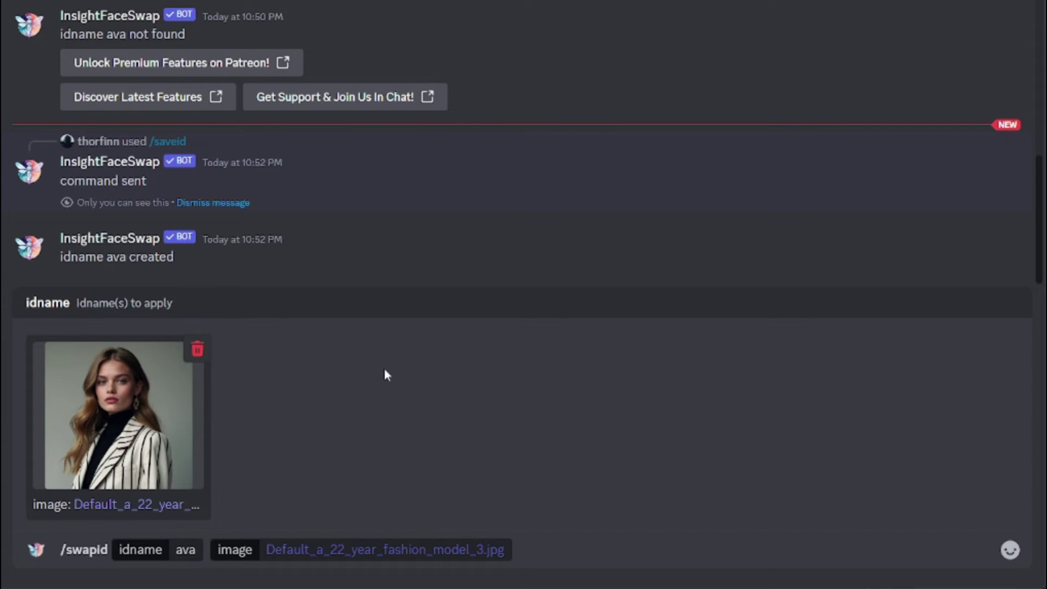
{"action": "left_click", "coordinate": [547, 553]}
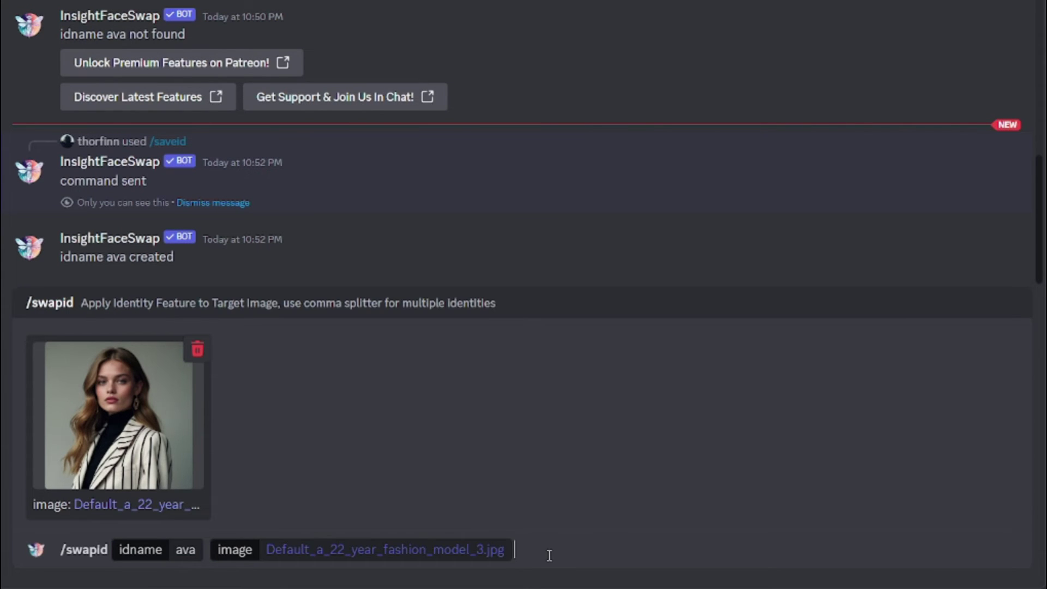
{"action": "key", "text": "Return"}
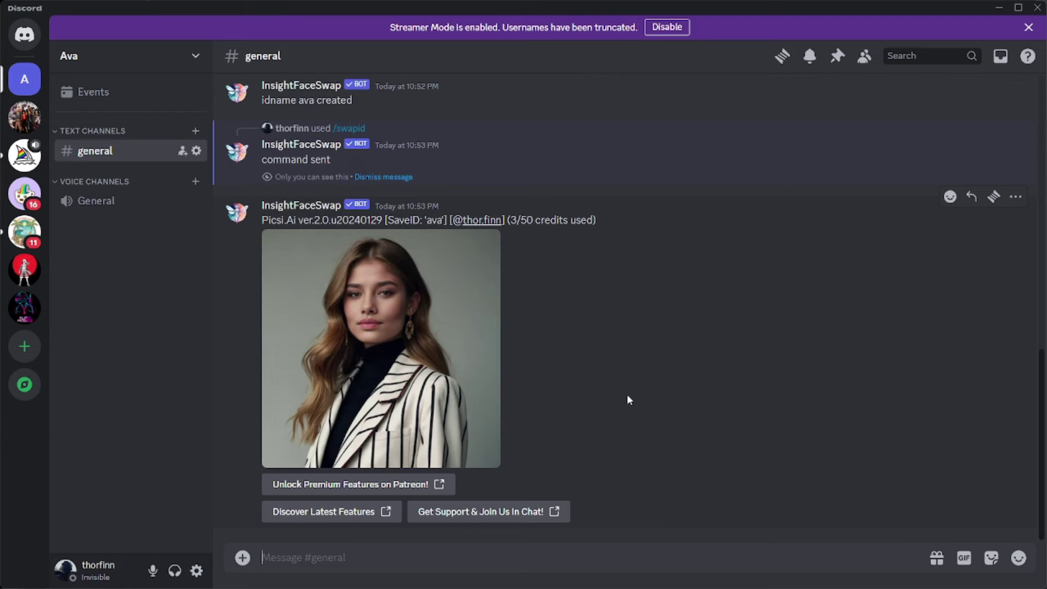
{"action": "left_click", "coordinate": [475, 273]}
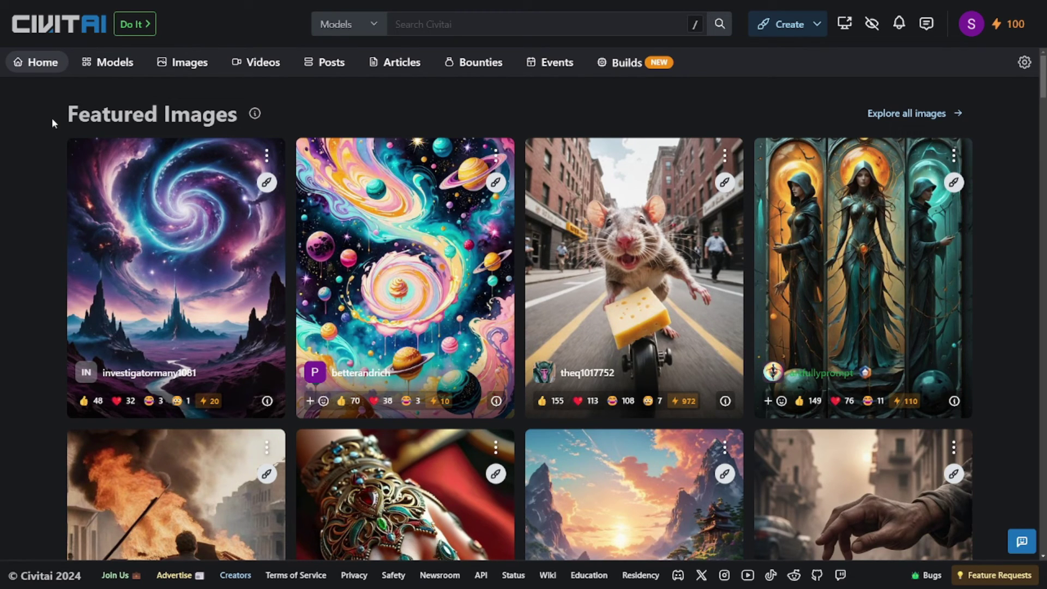
Open Civitai's image generation form and examine its prompt, negative prompt and mature content settings.
{"action": "left_click", "coordinate": [784, 32]}
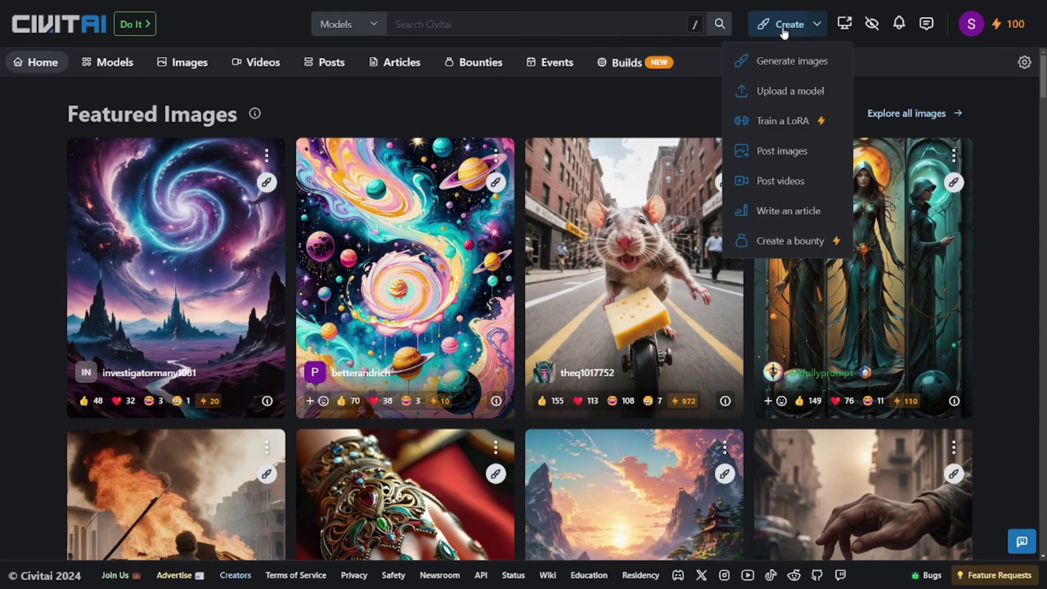
{"action": "left_click", "coordinate": [786, 59]}
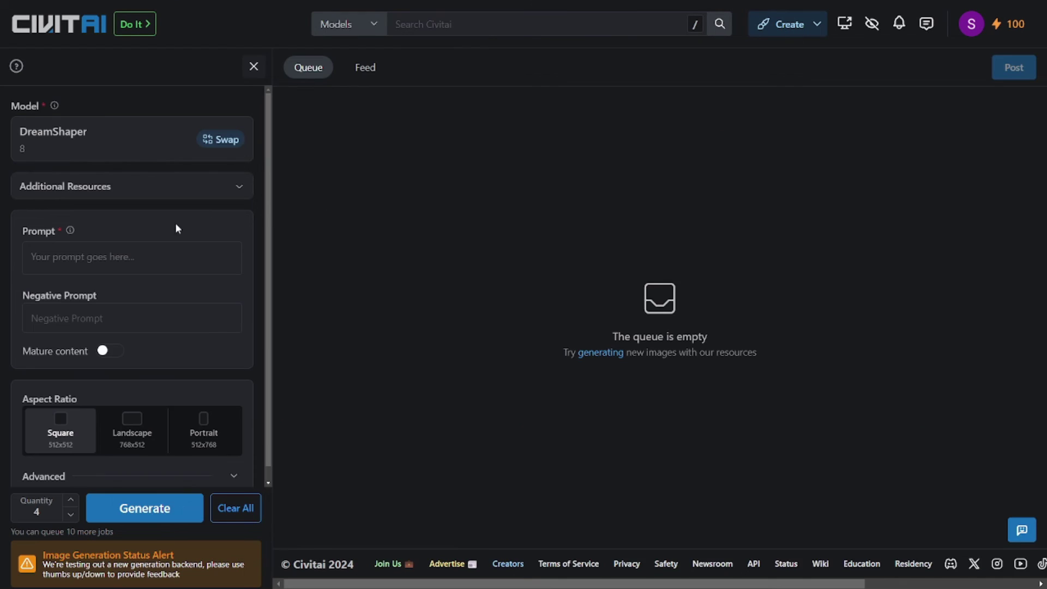
{"action": "left_click", "coordinate": [130, 256]}
{"action": "left_click", "coordinate": [143, 316]}
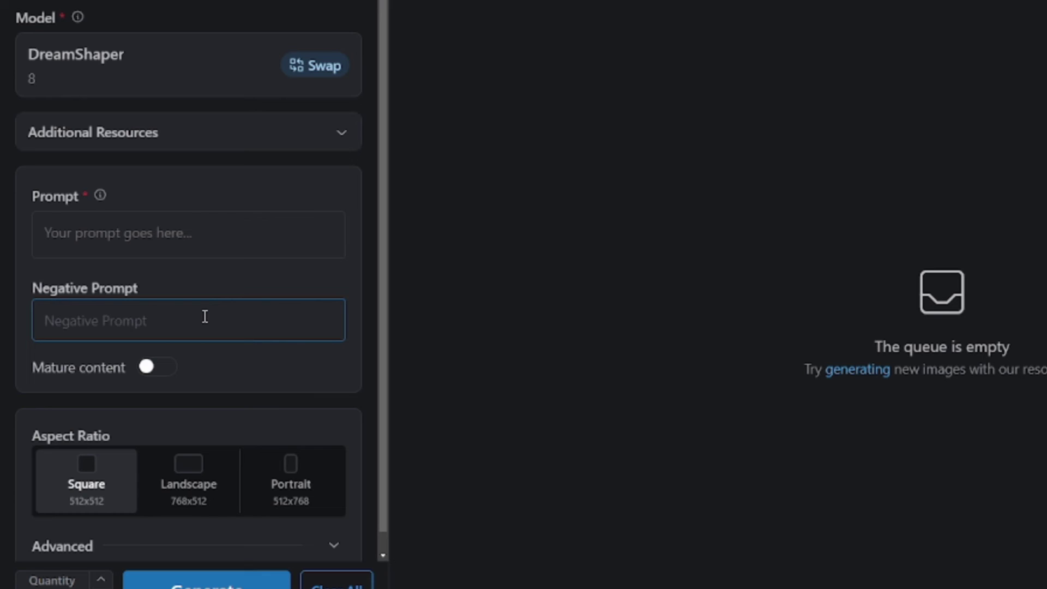
{"action": "left_click", "coordinate": [170, 366]}
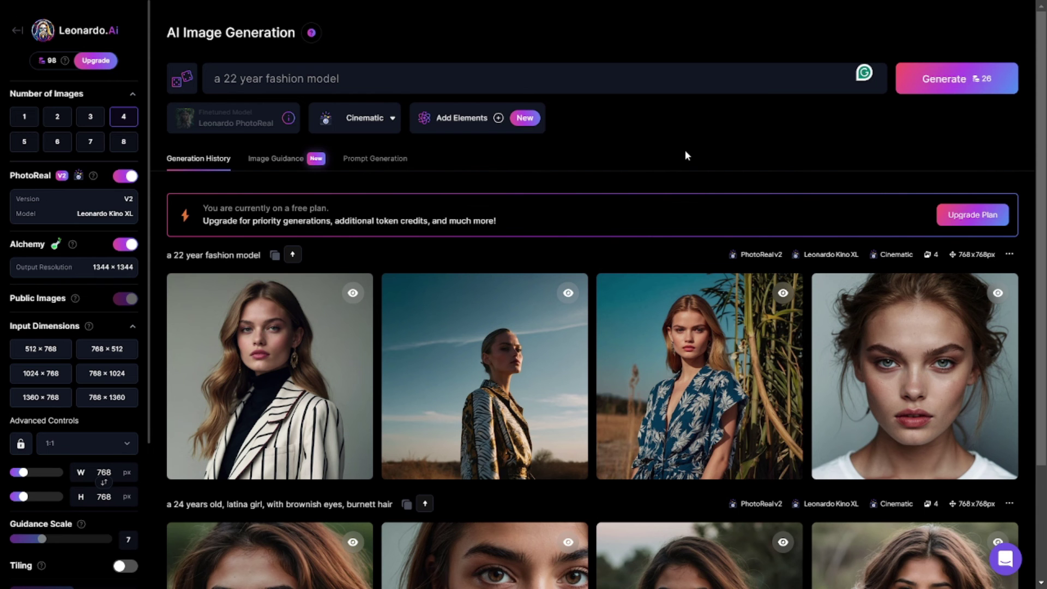
{"action": "scroll", "coordinate": [685, 149], "scroll_direction": "down", "scroll_amount": 1}
{"action": "scroll", "coordinate": [684, 156], "scroll_direction": "down", "scroll_amount": 3}
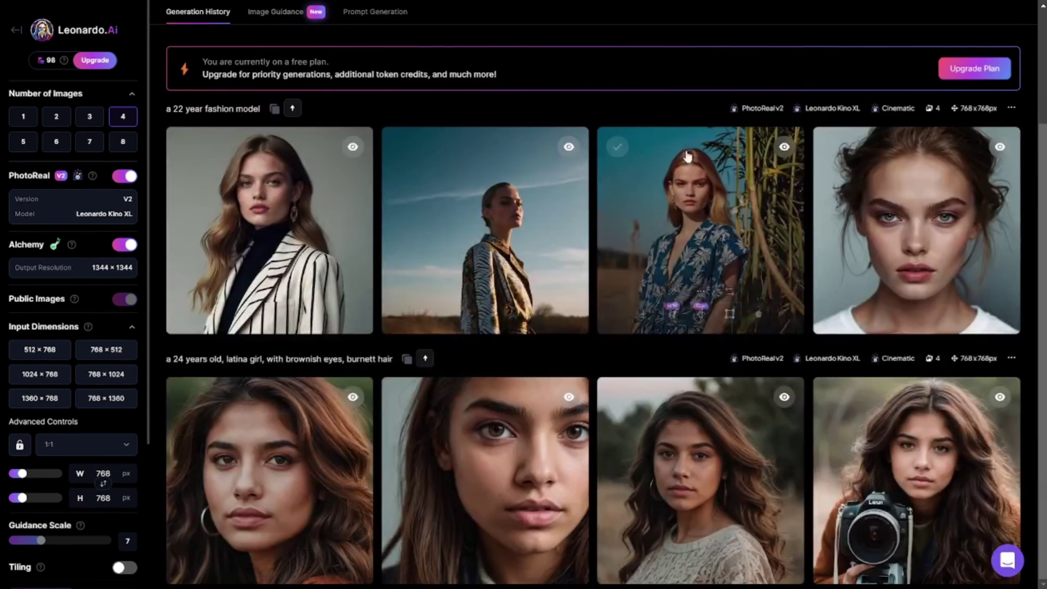
{"action": "scroll", "coordinate": [673, 181], "scroll_direction": "up", "scroll_amount": 3}
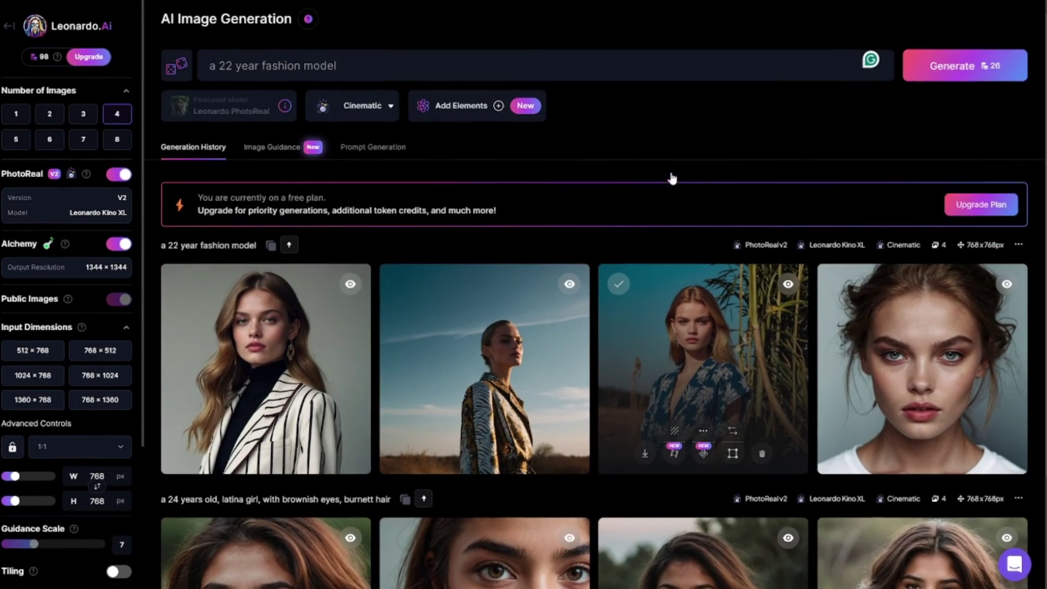